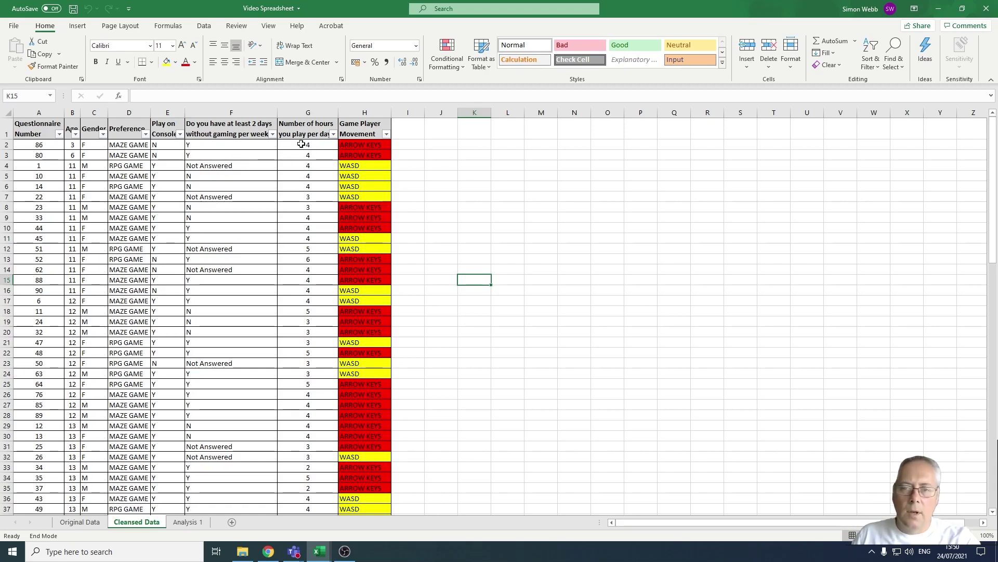
Step: Create a PivotTable on a new worksheet from the hours-per-day data in Cleansed Data G1:G101
left_click_drag(301, 144, 313, 479)
scroll(285, 351, "up", 20)
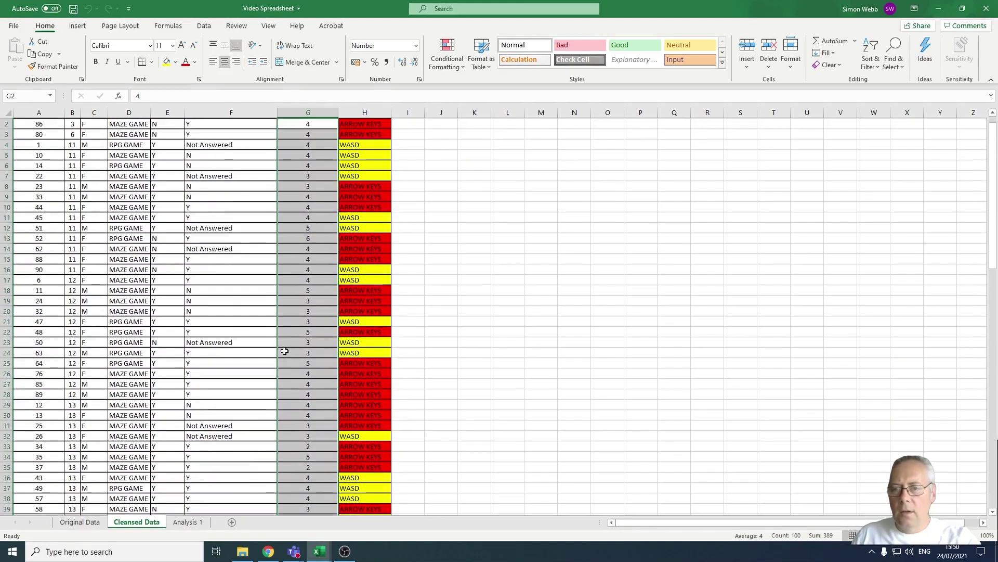
scroll(285, 351, "up", 1)
left_click(77, 27)
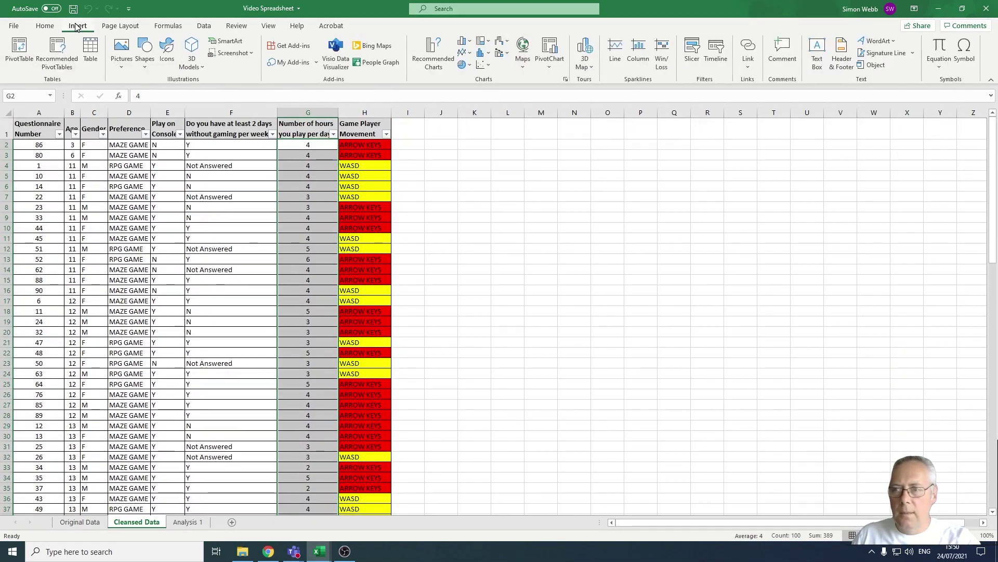
left_click(20, 47)
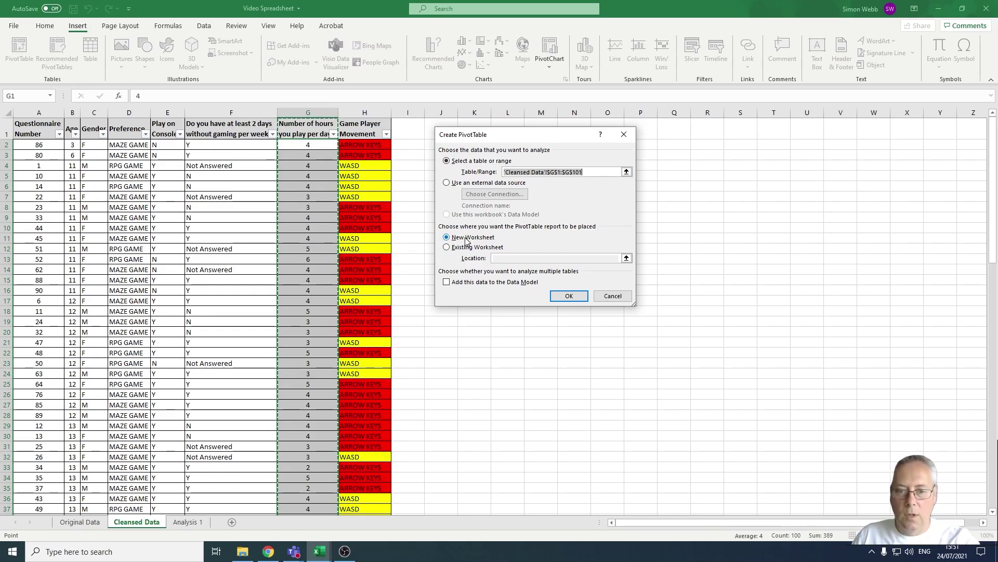
left_click(573, 298)
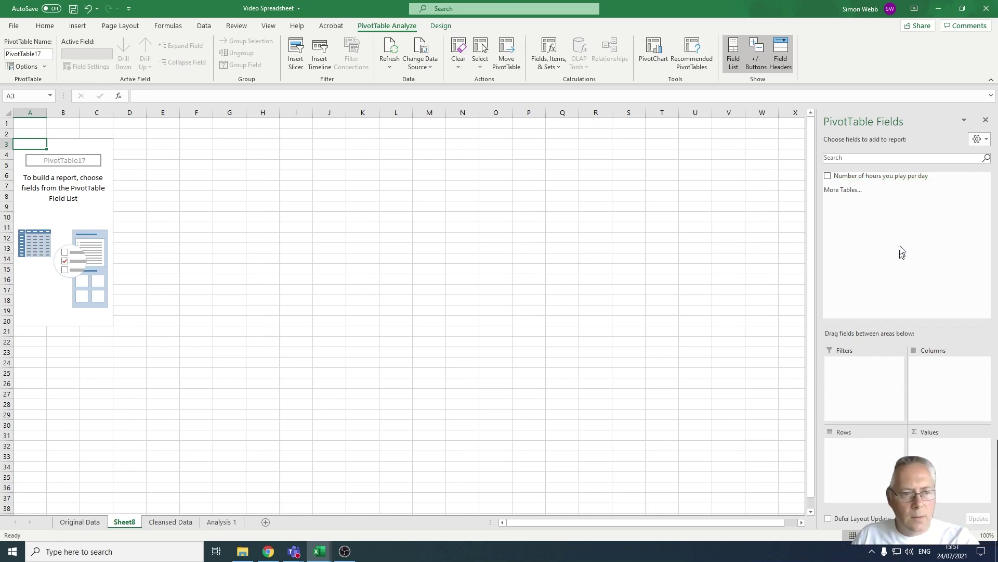
Step: Put 'Number of hours you play per day' into Rows and Values, listing hours 2 to 6
left_click_drag(885, 177, 867, 453)
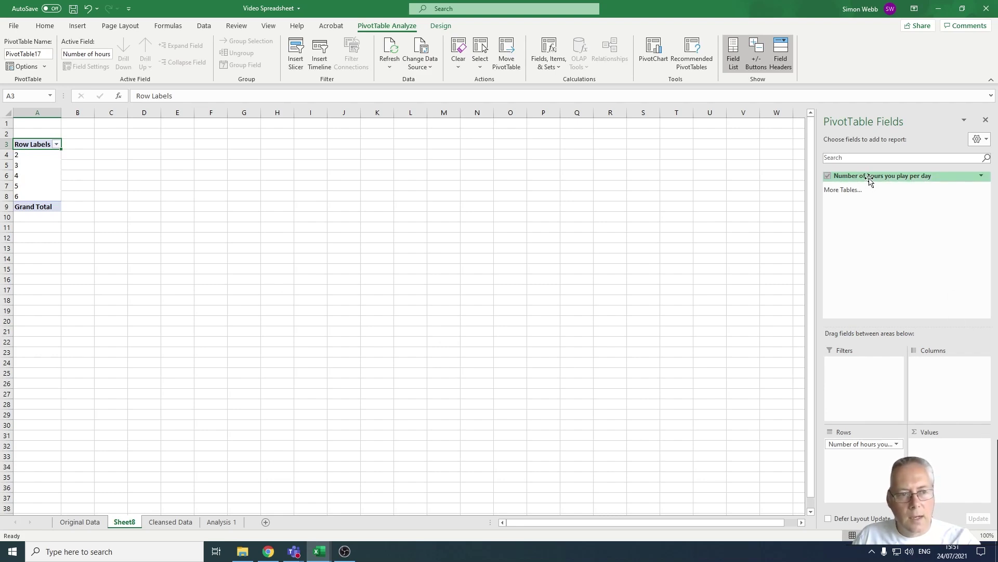
left_click_drag(869, 176, 941, 448)
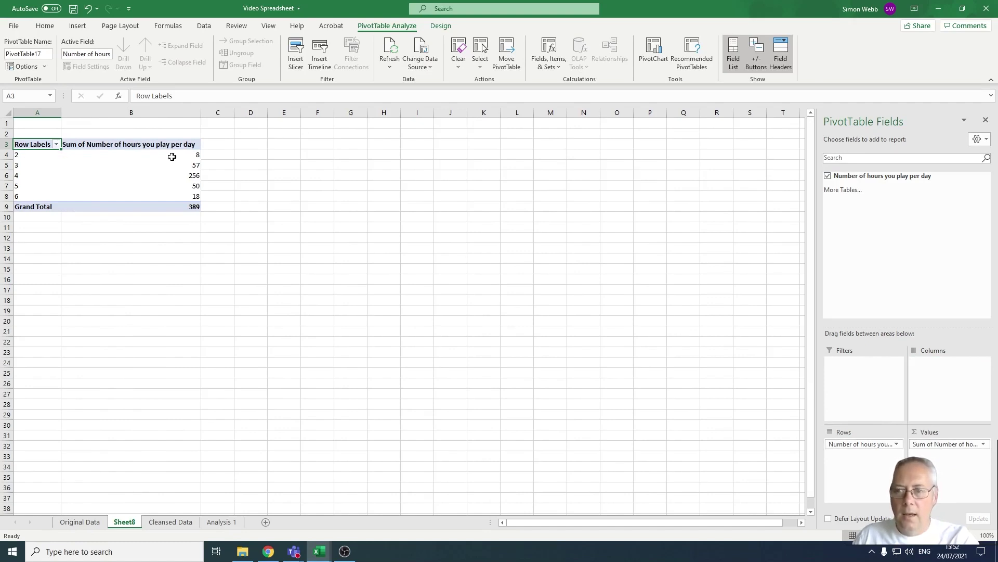
Step: Review the summed hours per day: 8, 57, 256, 50 and 18, totalling 389
mouse_move(191, 155)
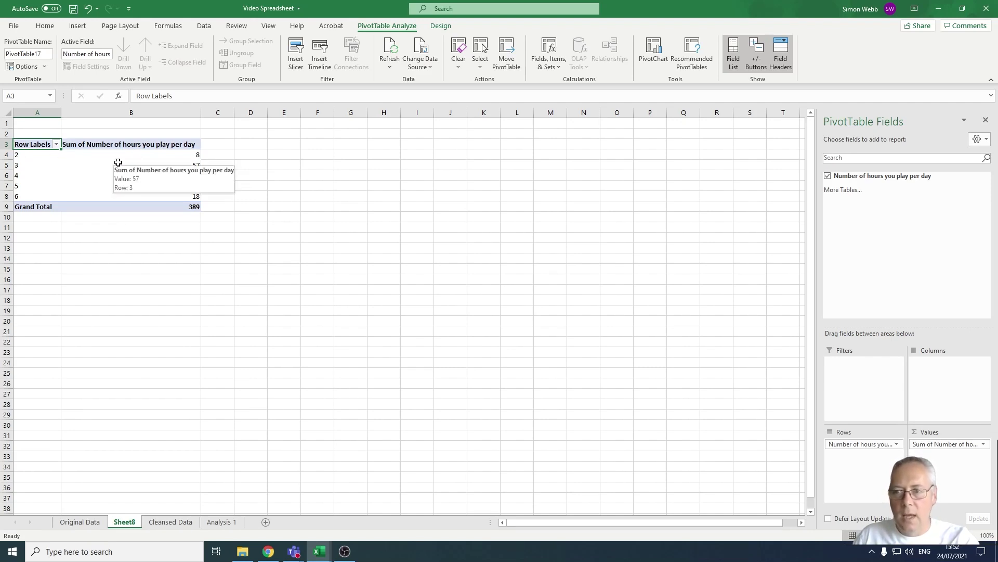
Step: Change the values field from Sum to Count, giving 4, 19, 64, 10 and 3 (total 100)
left_click(984, 444)
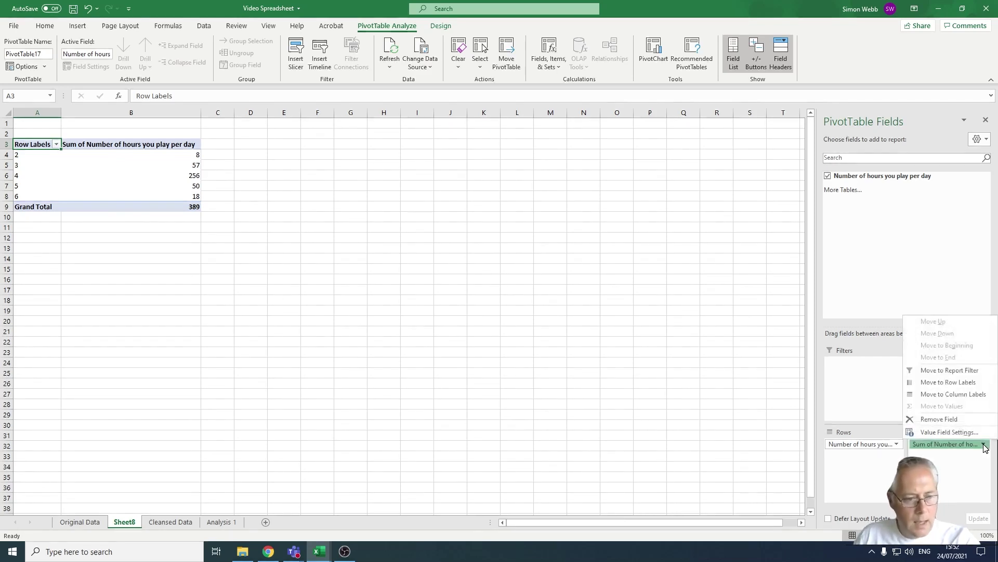
left_click(934, 432)
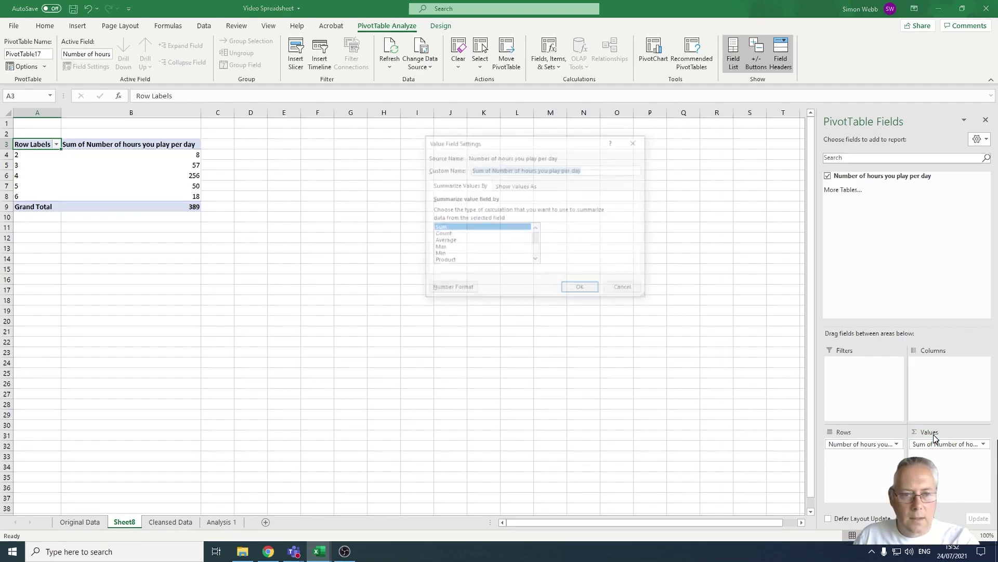
left_click(440, 235)
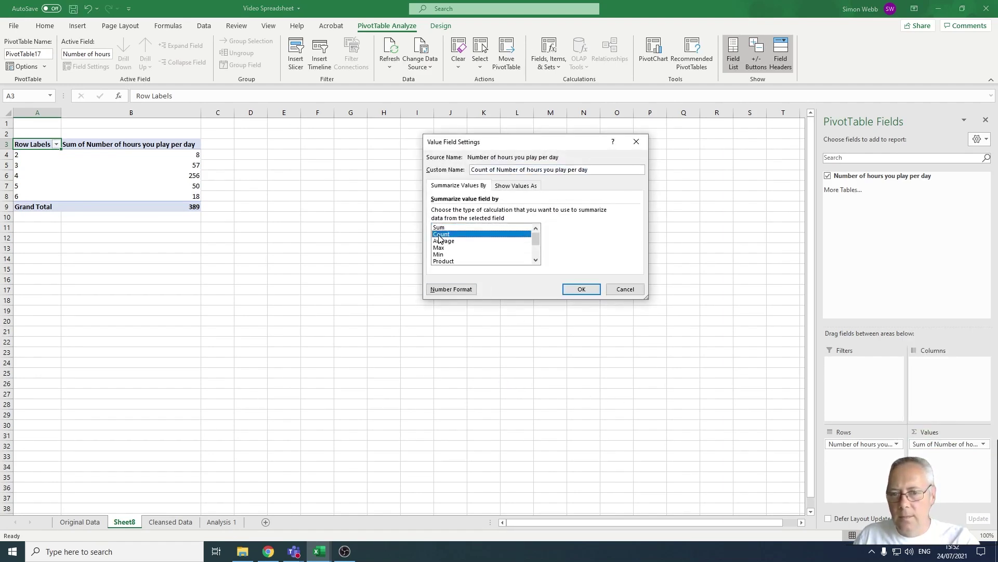
left_click(581, 289)
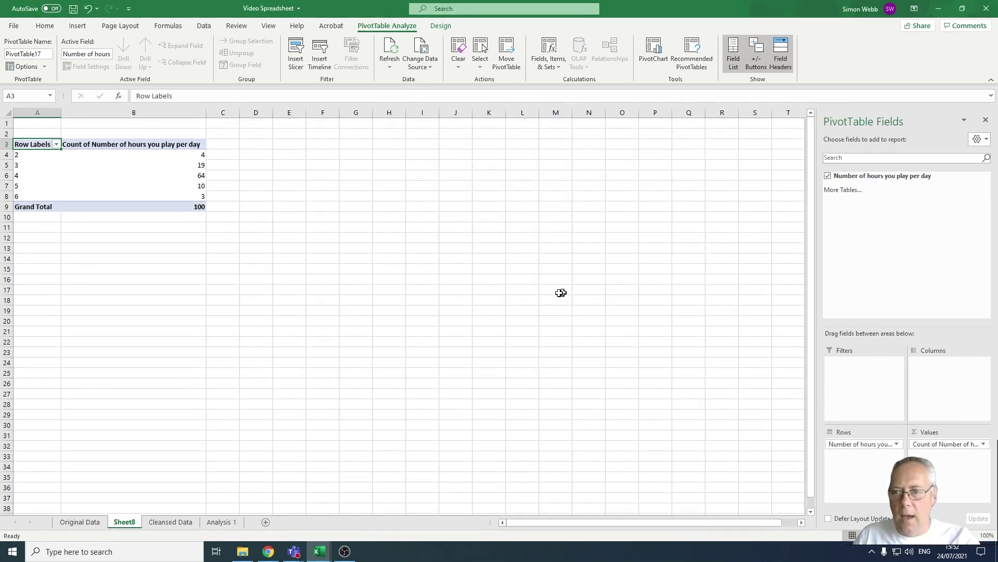
left_click(8, 175)
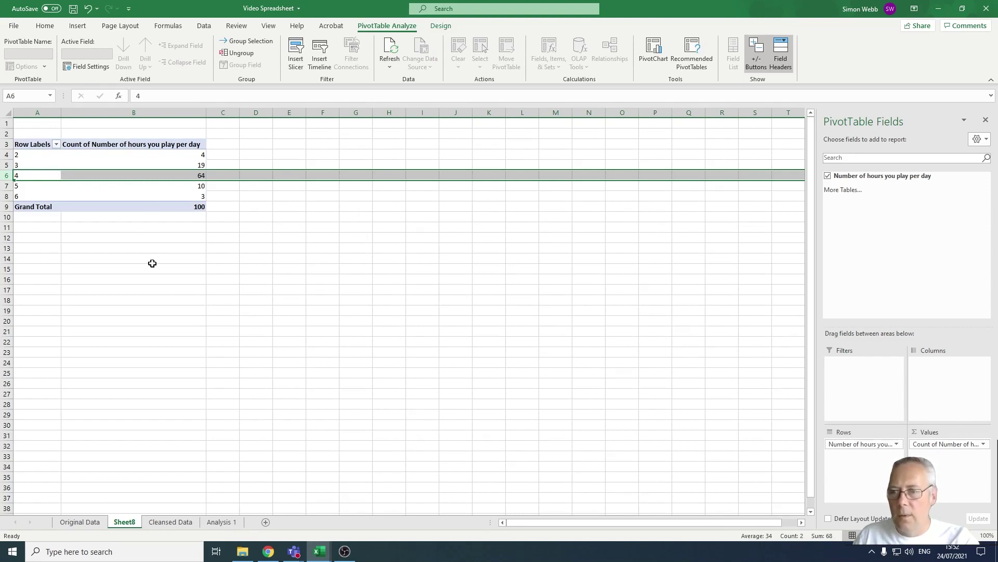
left_click(7, 164)
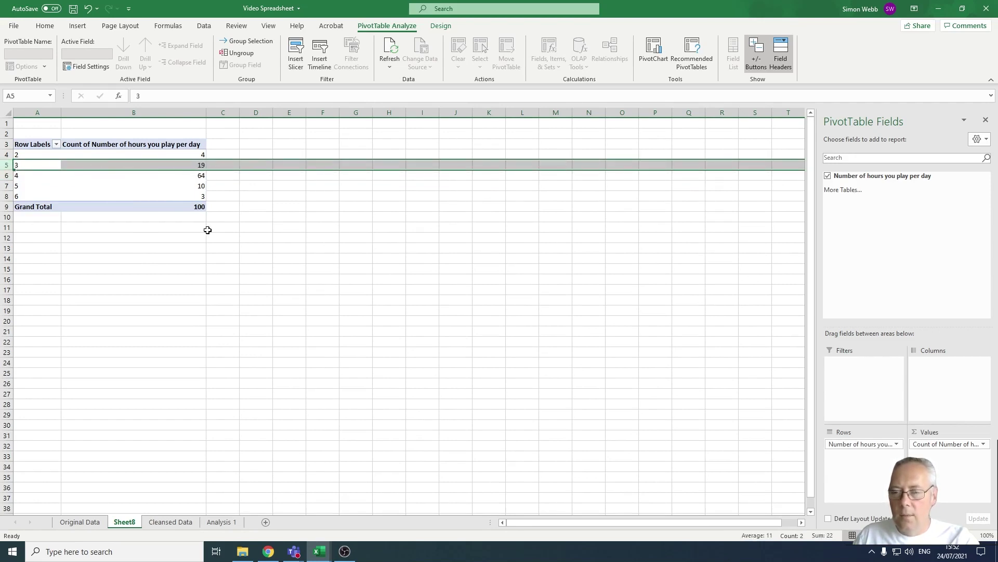
left_click(219, 276)
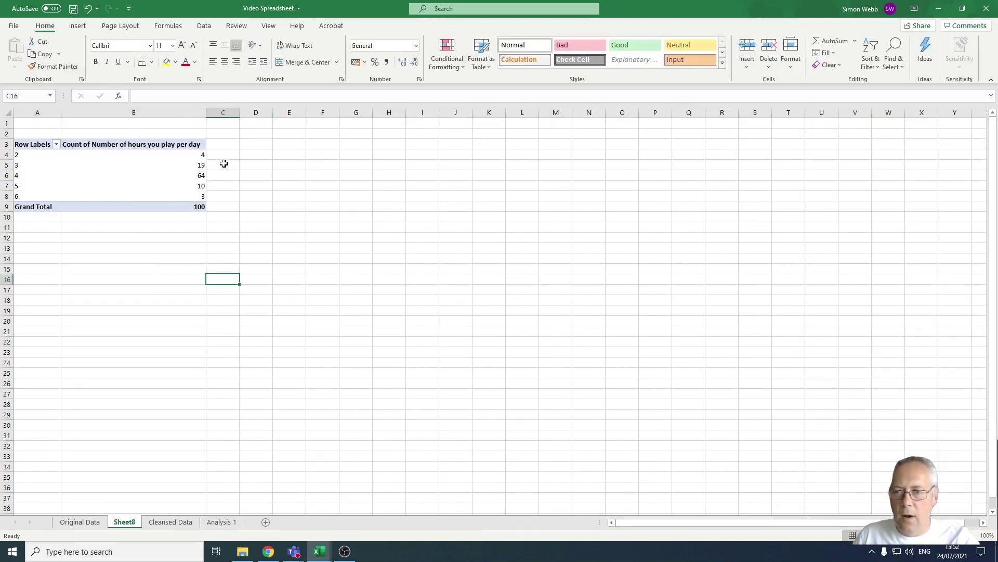
left_click(204, 165)
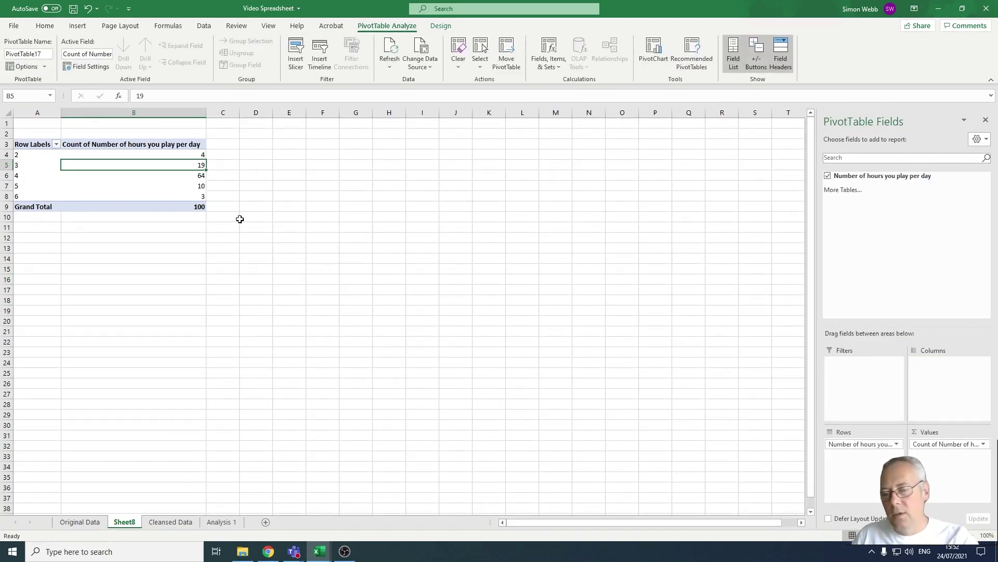
left_click(242, 248)
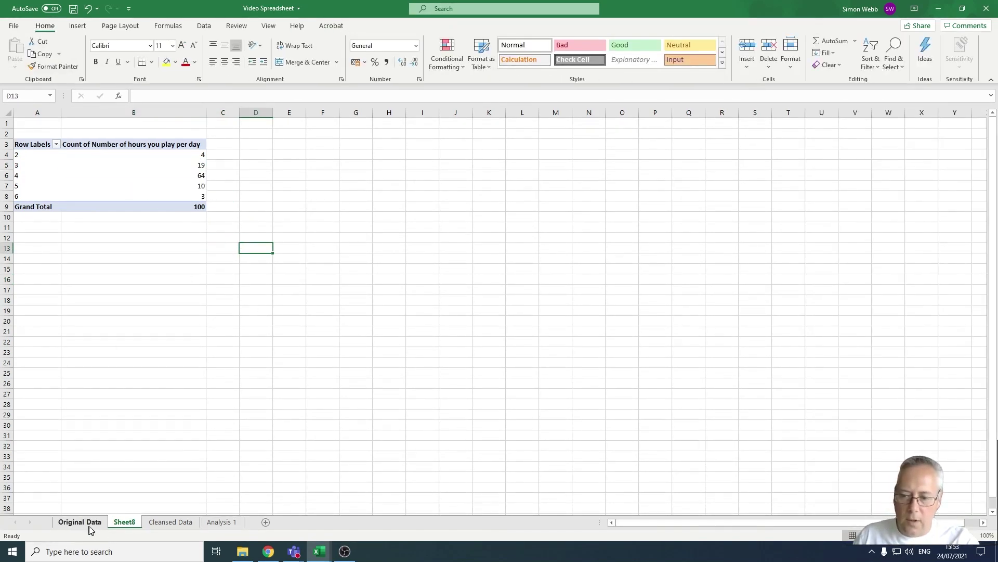
left_click(155, 522)
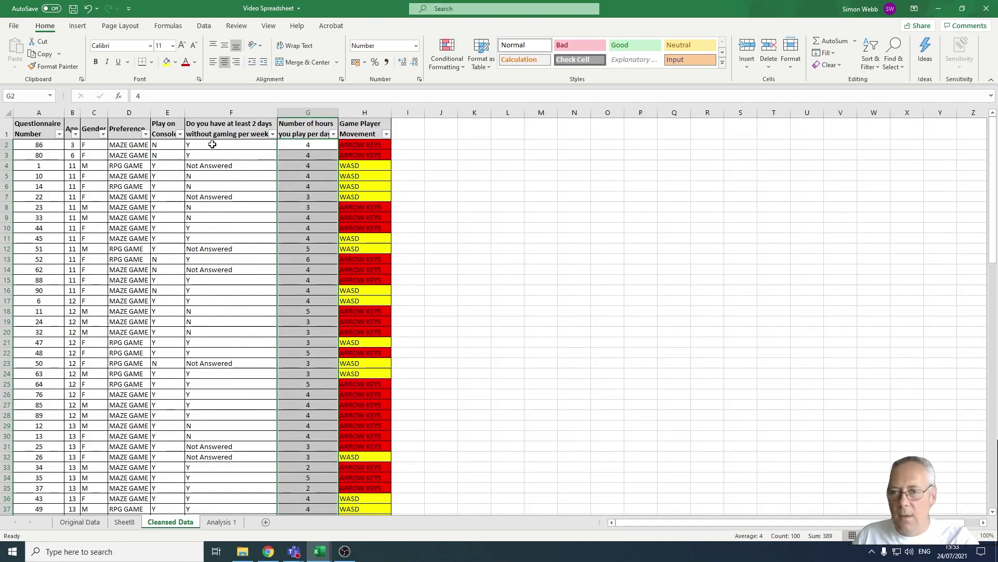
Step: Select the 2-days-without-gaming answers in column F of Cleansed Data
left_click_drag(212, 145, 216, 475)
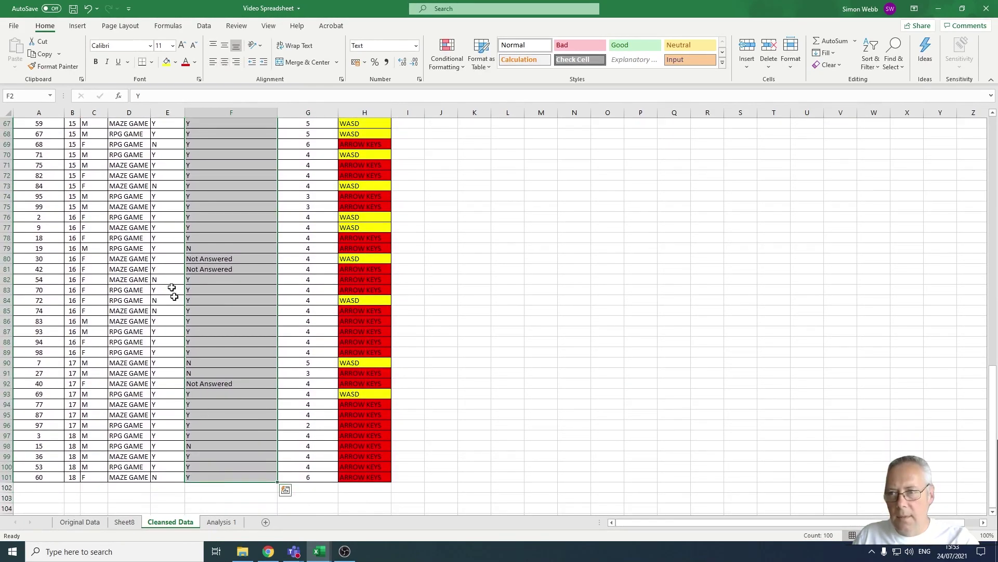
left_click(77, 25)
Step: Create a second PivotTable from column F on the existing Sheet8 at cell D3
left_click(20, 52)
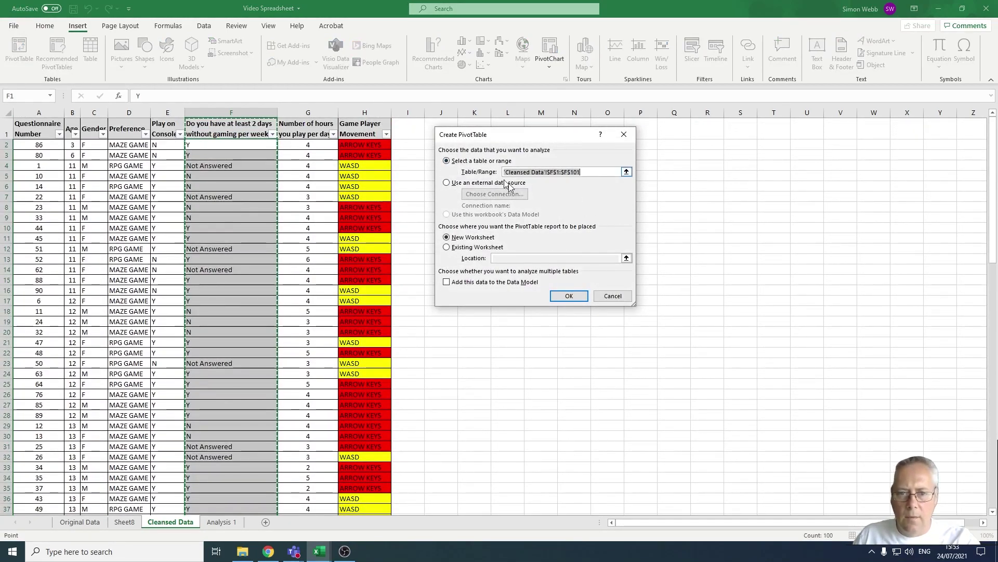
left_click(447, 247)
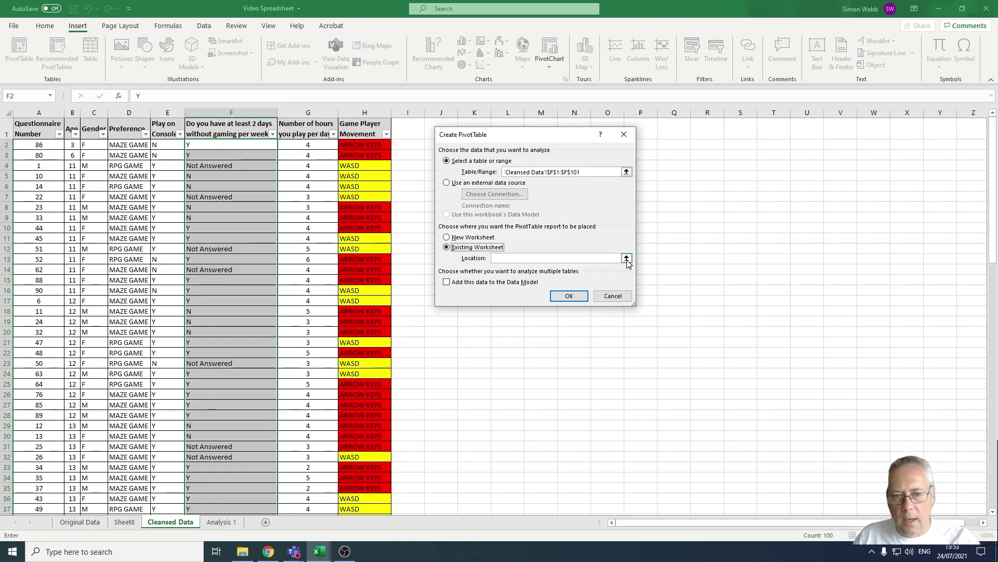
left_click(626, 259)
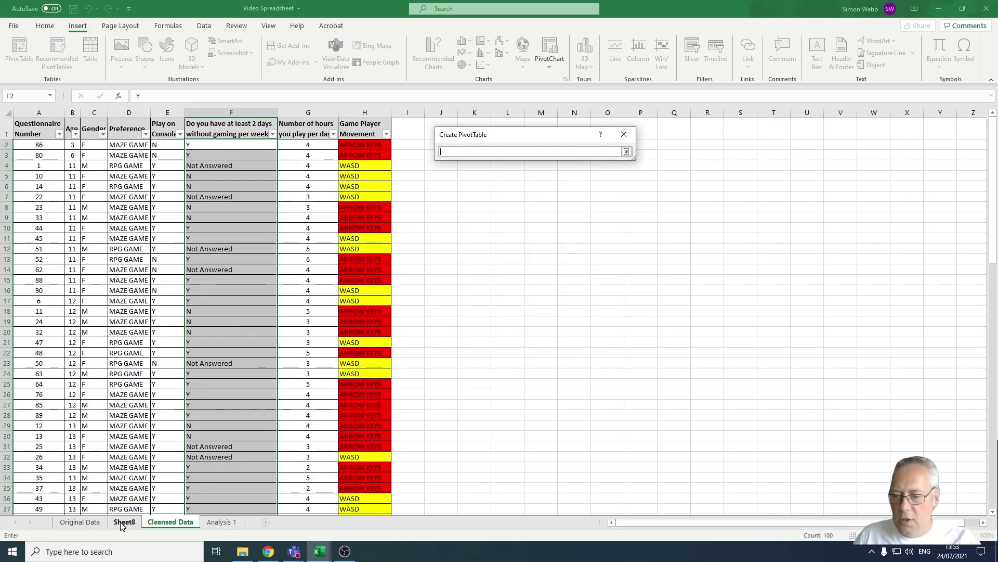
left_click(123, 522)
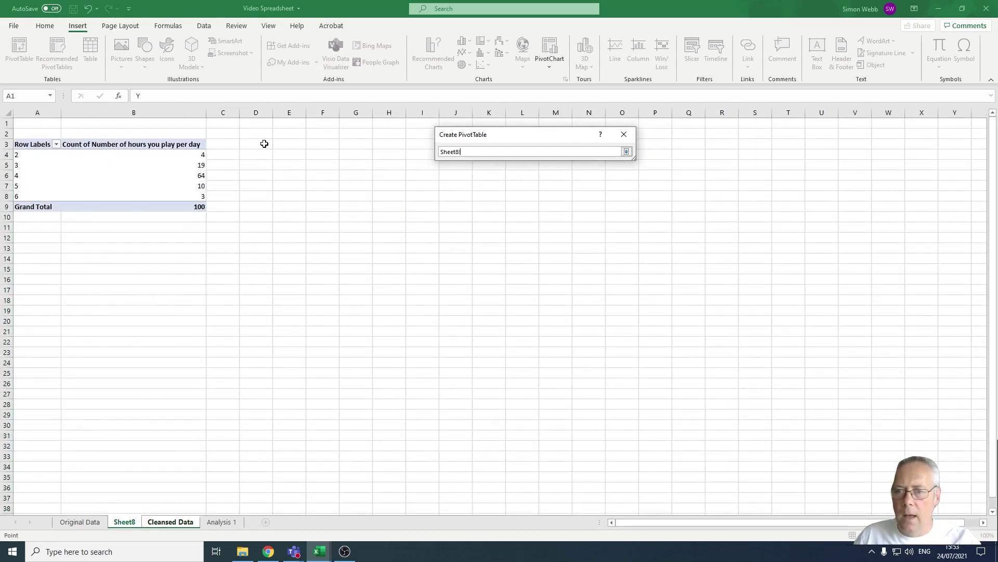
left_click(264, 143)
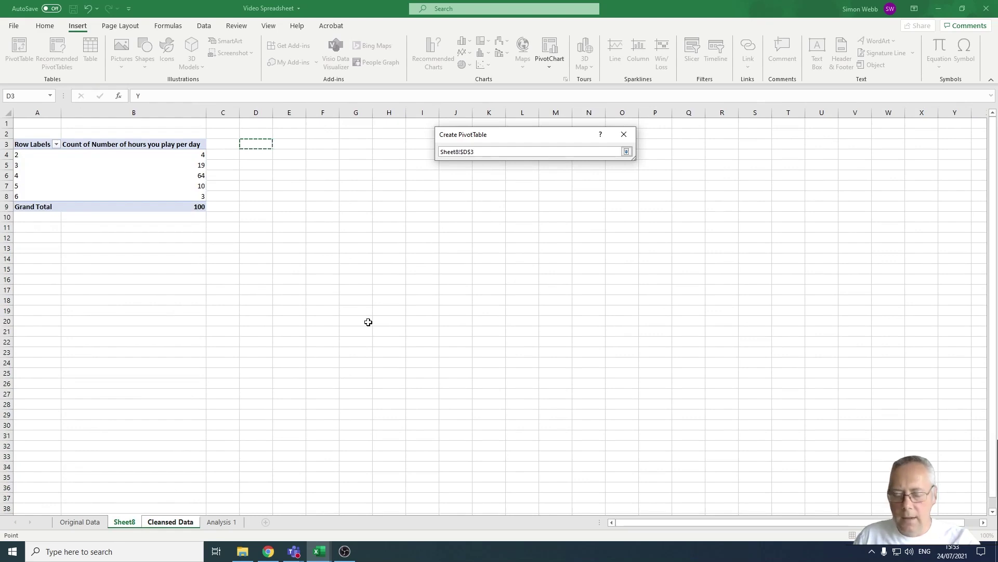
key("Return")
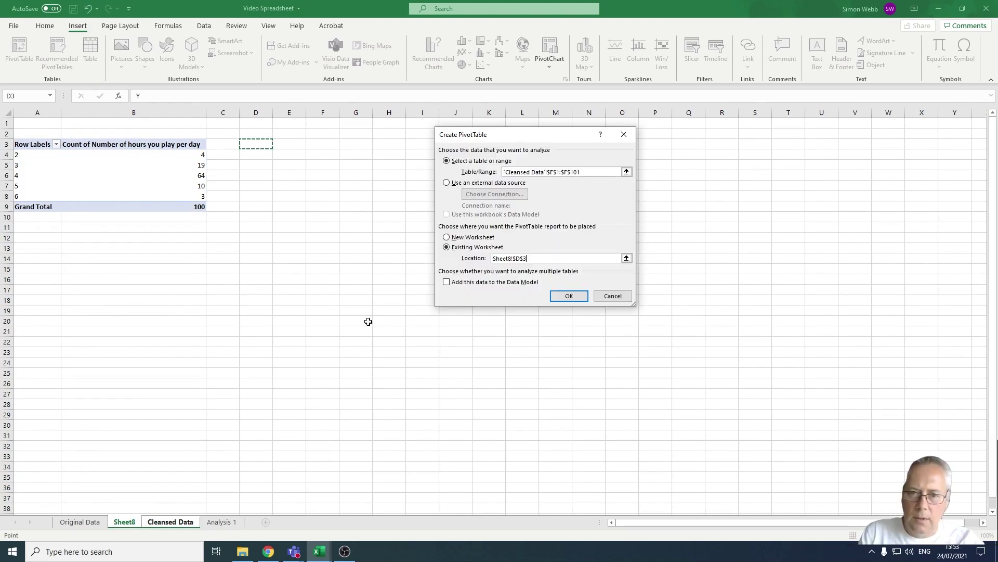
left_click(569, 296)
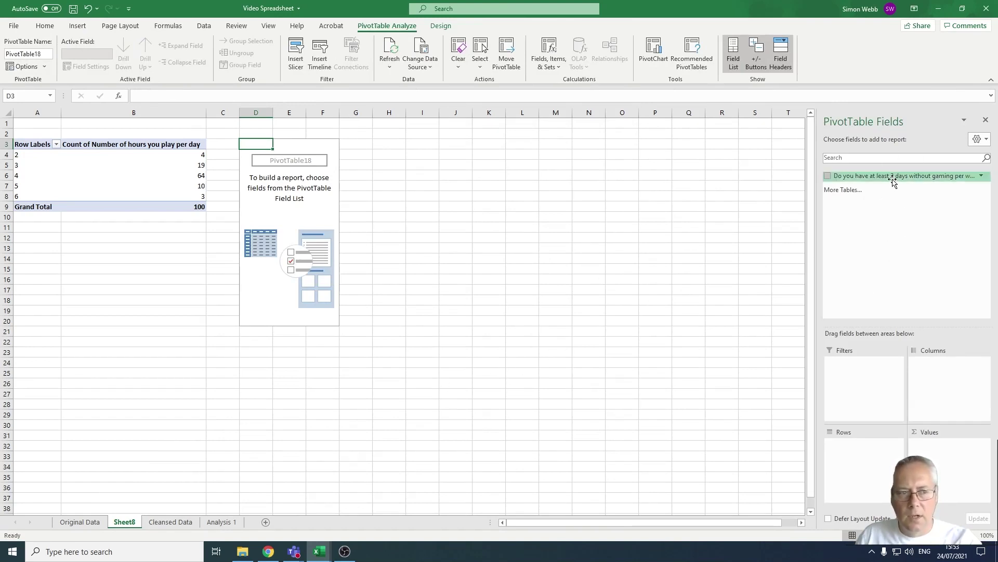
Step: Add the days-without-gaming question to Rows and Values, counting N 19, Not Answered 11, Y 70
left_click_drag(891, 180, 864, 458)
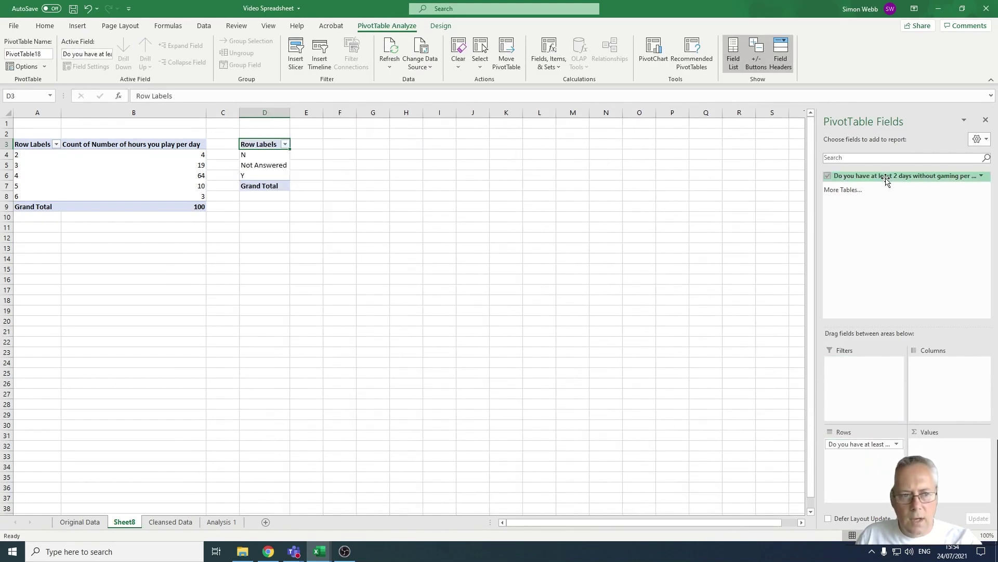
left_click_drag(885, 175, 935, 456)
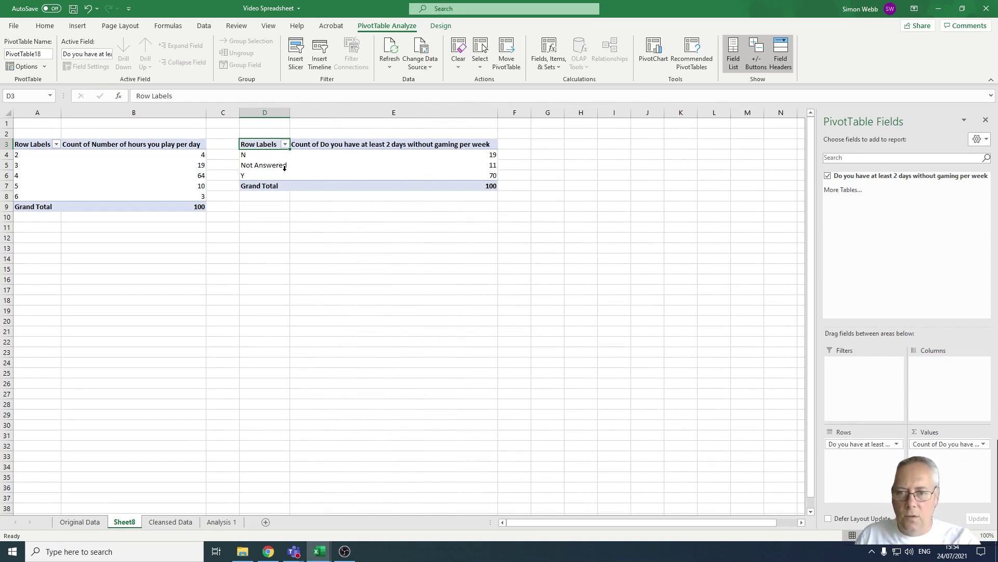
mouse_move(458, 178)
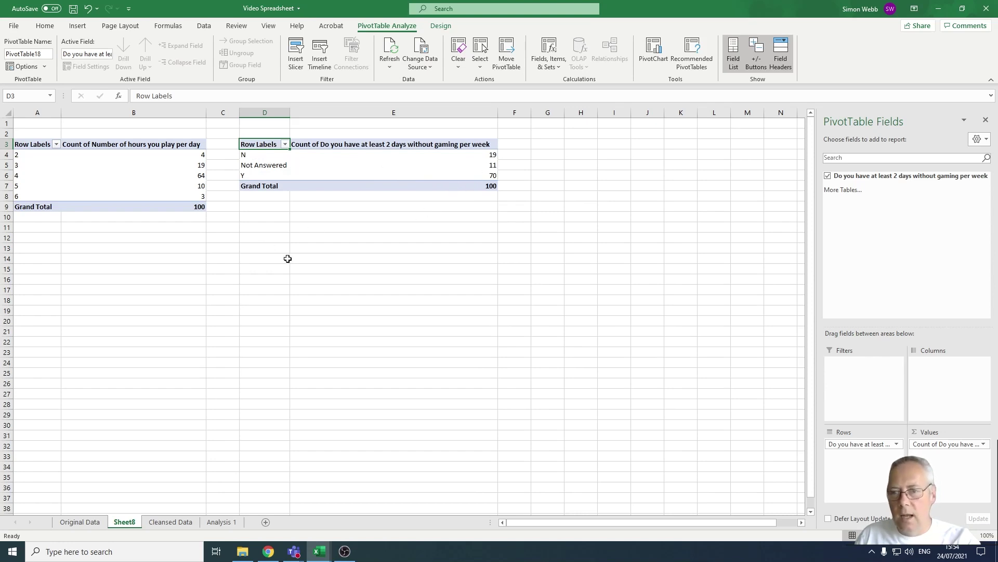
left_click(56, 146)
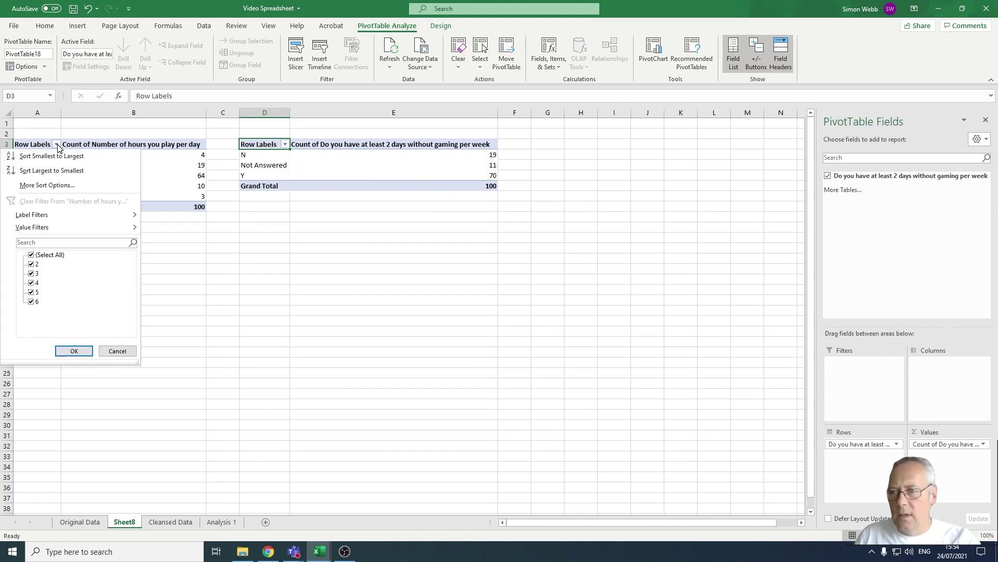
left_click(32, 255)
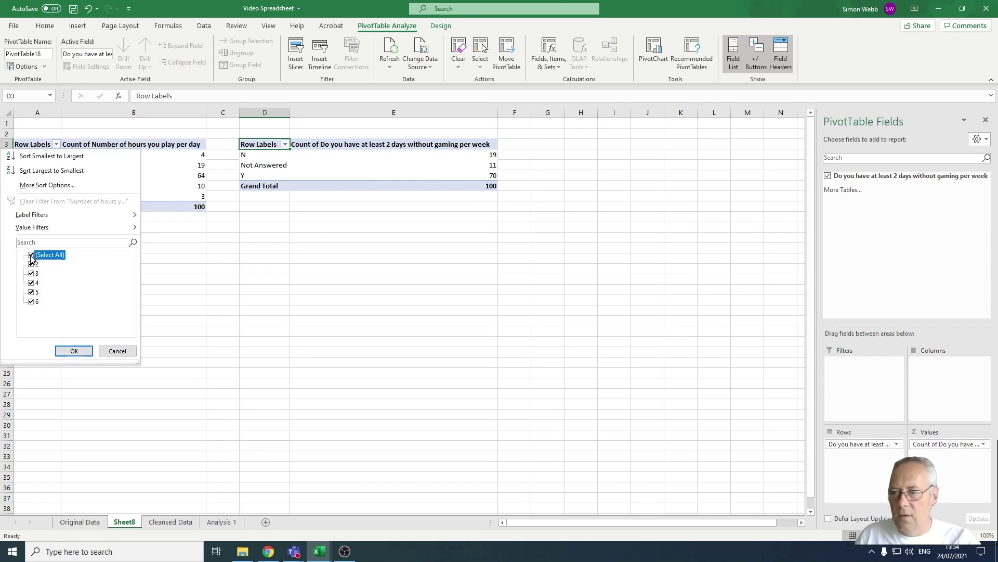
left_click(32, 284)
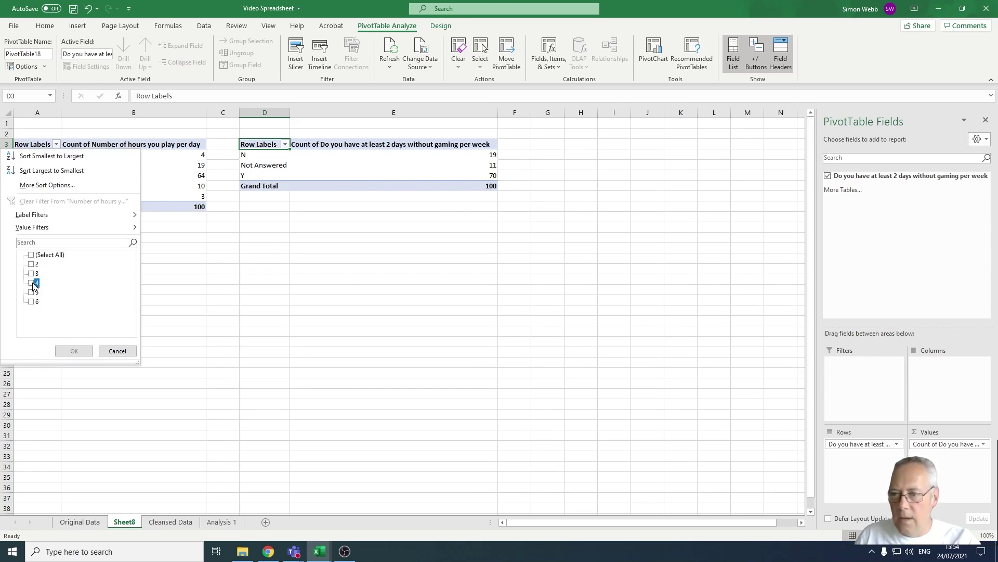
left_click(72, 351)
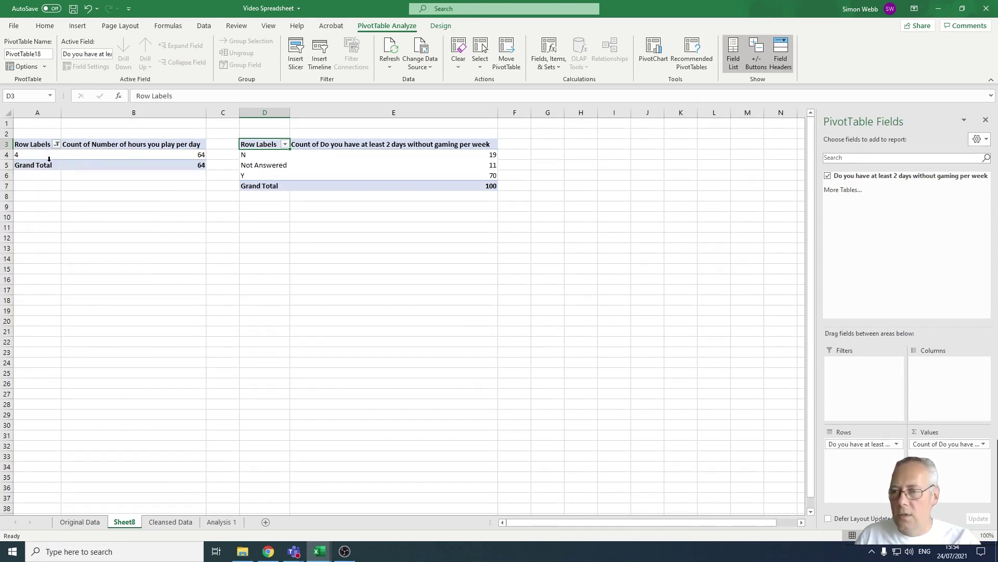
left_click(57, 145)
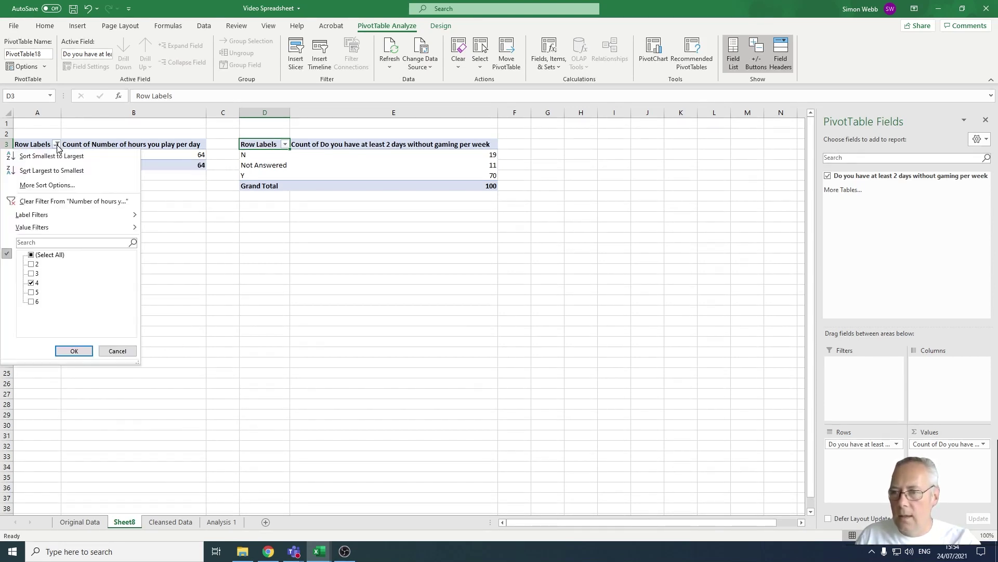
left_click(31, 256)
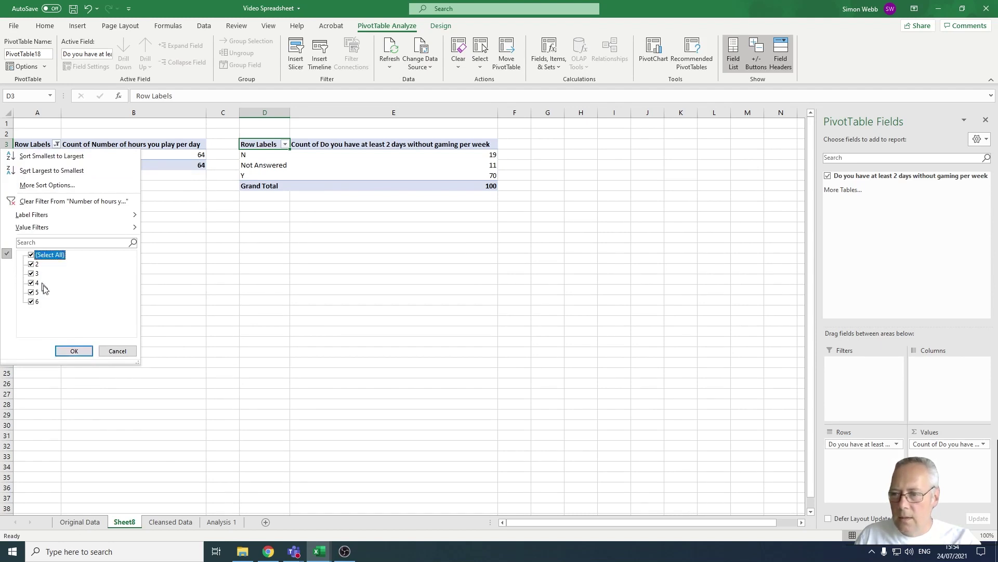
left_click(73, 351)
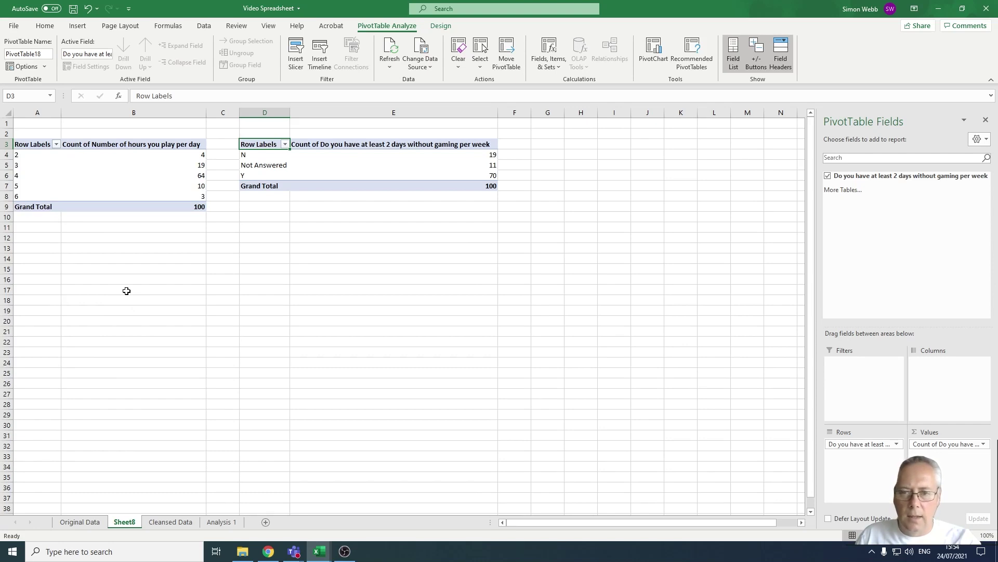
left_click(57, 145)
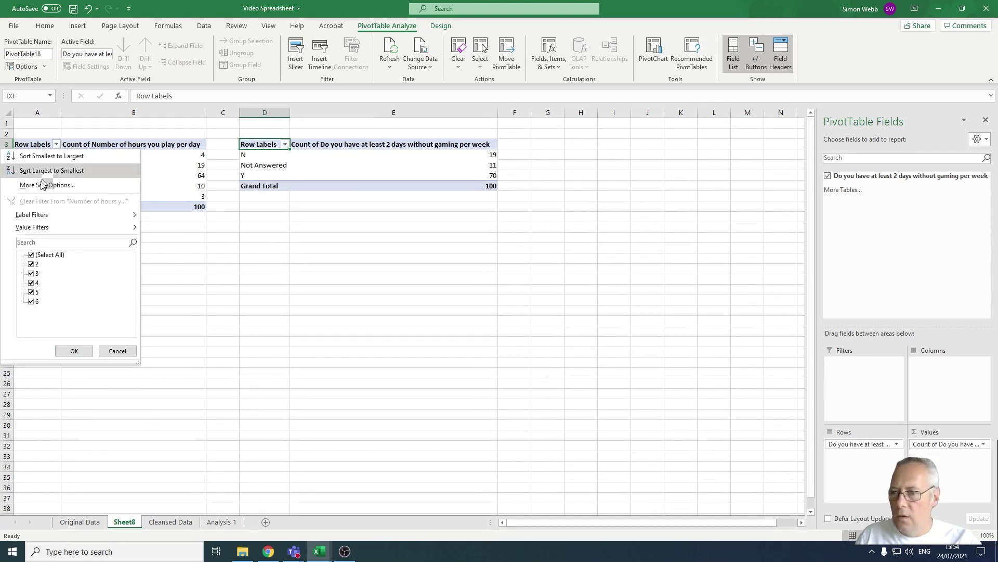
left_click(30, 255)
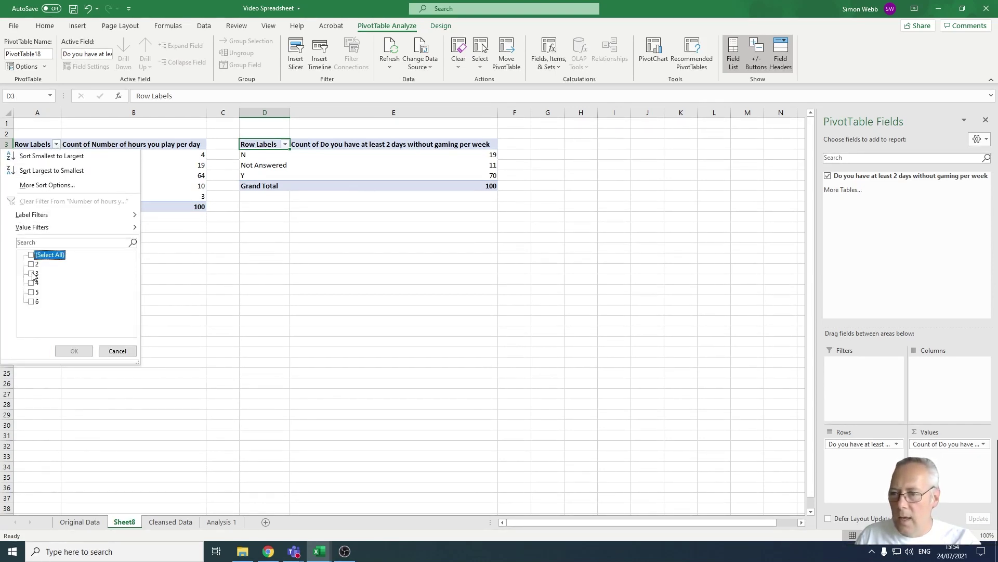
left_click(31, 274)
left_click(31, 283)
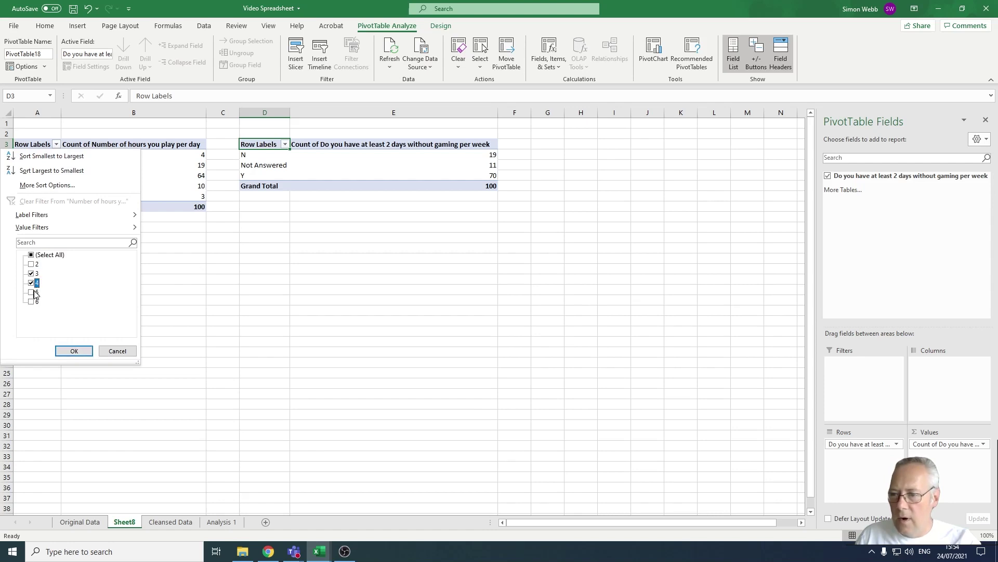
left_click(74, 351)
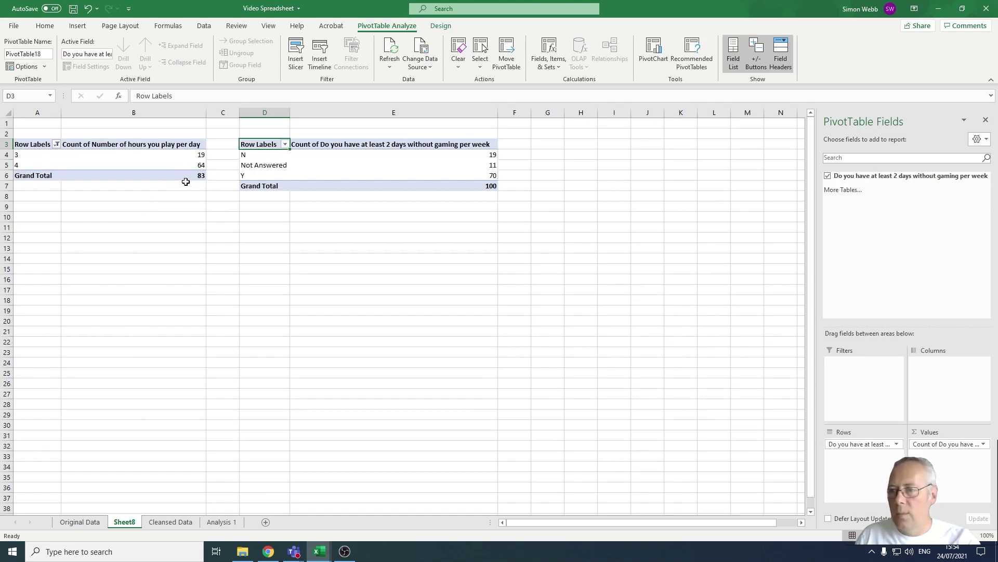
left_click(56, 145)
left_click(31, 254)
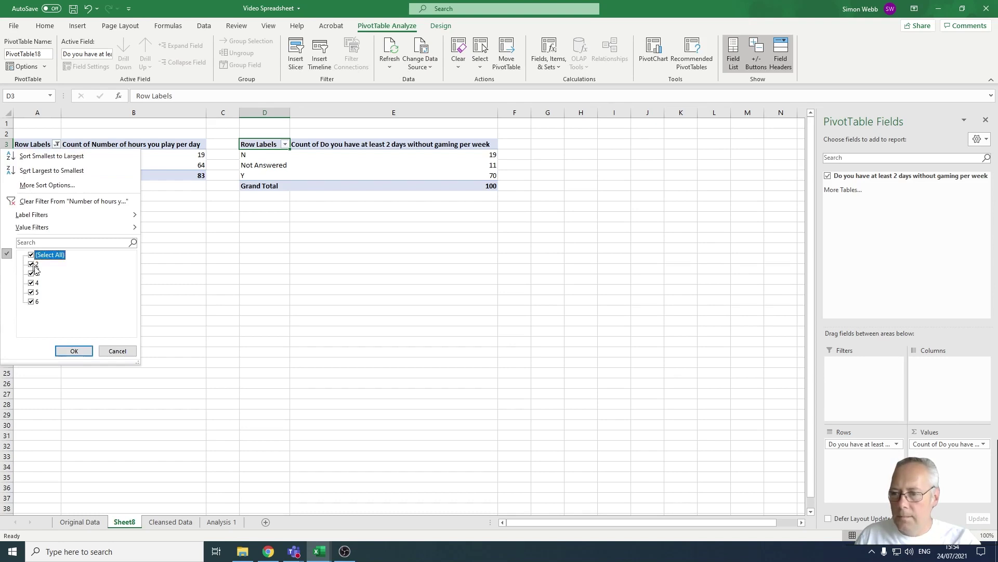
left_click(72, 351)
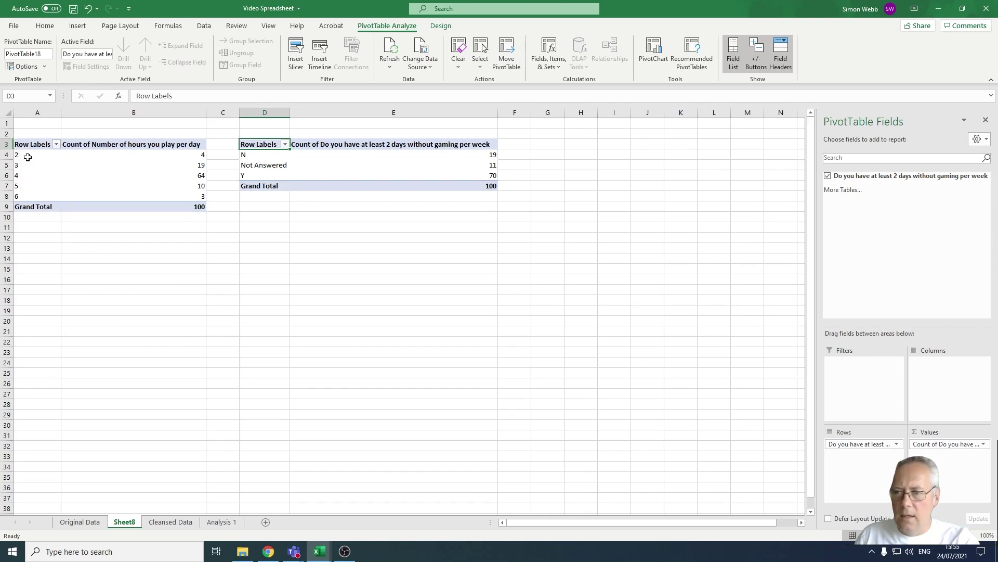
Step: Insert a clustered column chart of the hours counts in A4:B8, placed below the first pivot table
left_click_drag(27, 155, 149, 196)
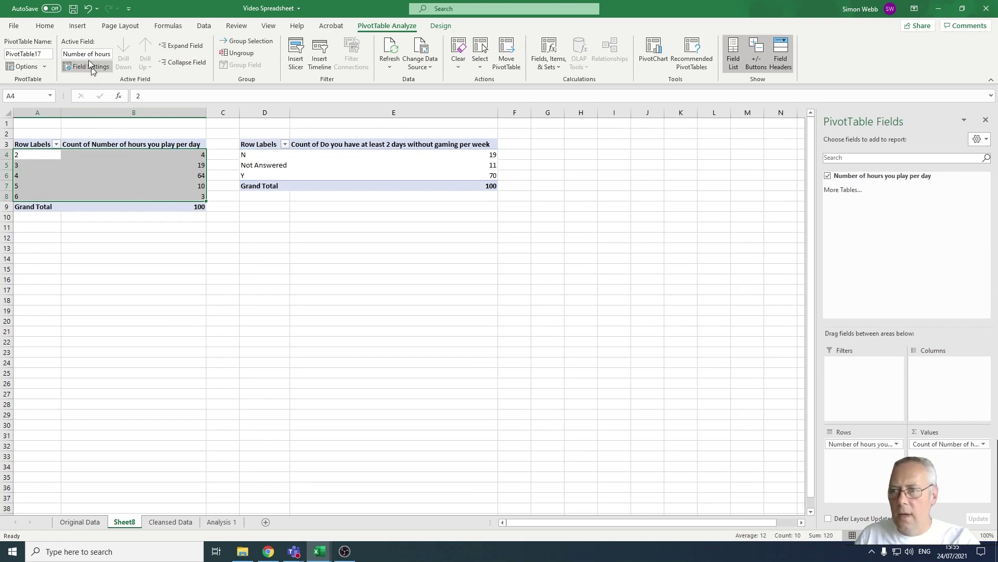
left_click(79, 27)
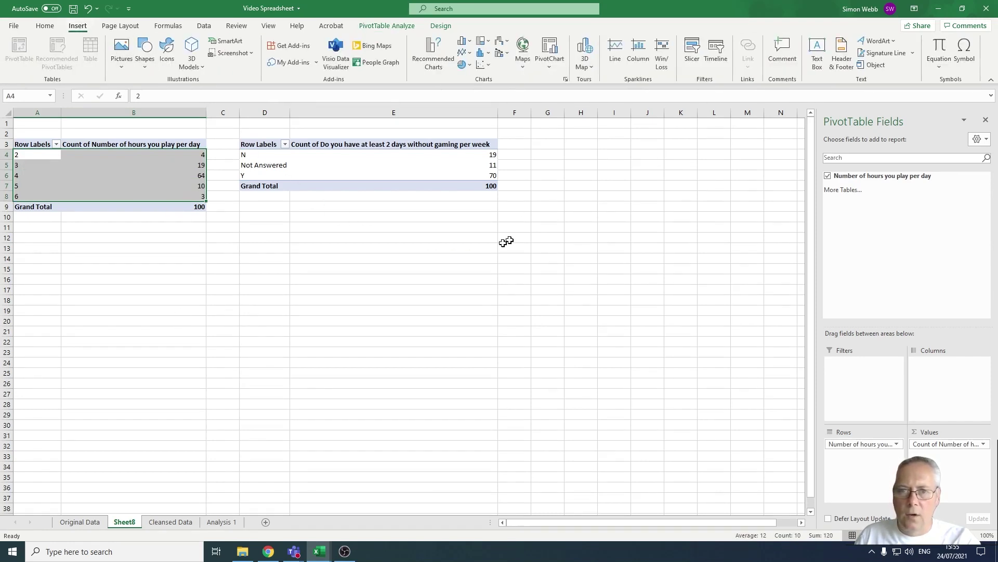
left_click(464, 41)
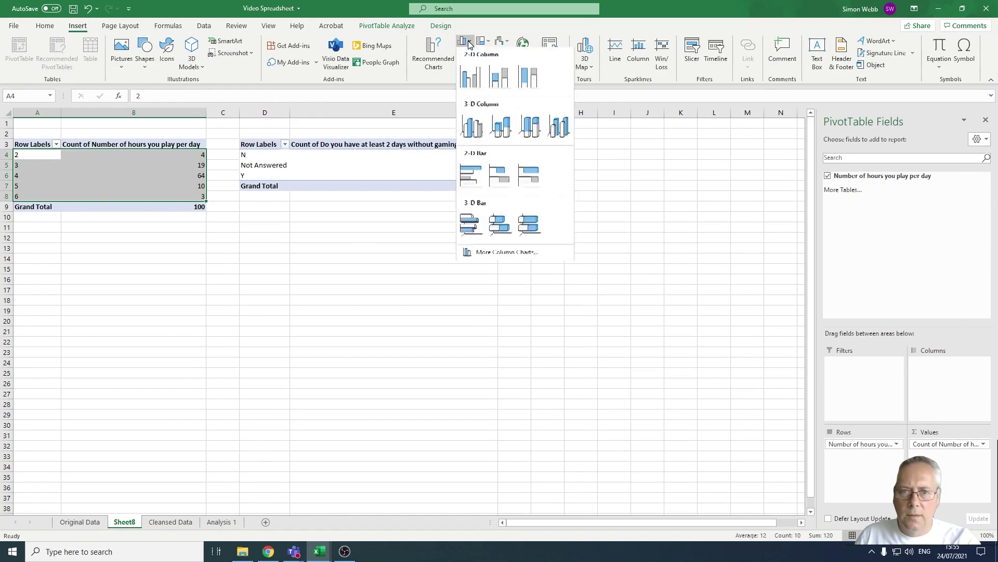
left_click(472, 79)
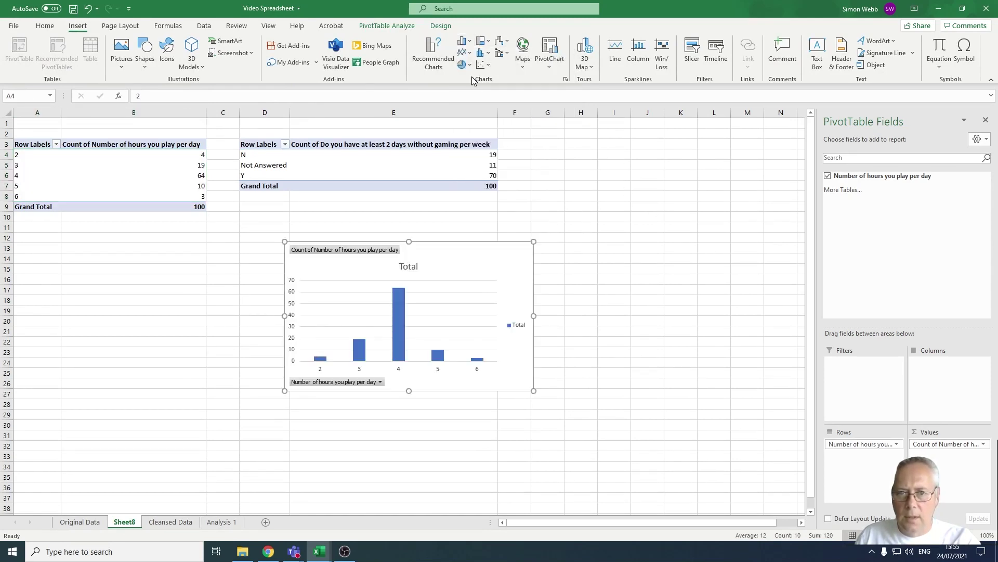
left_click_drag(475, 242, 249, 282)
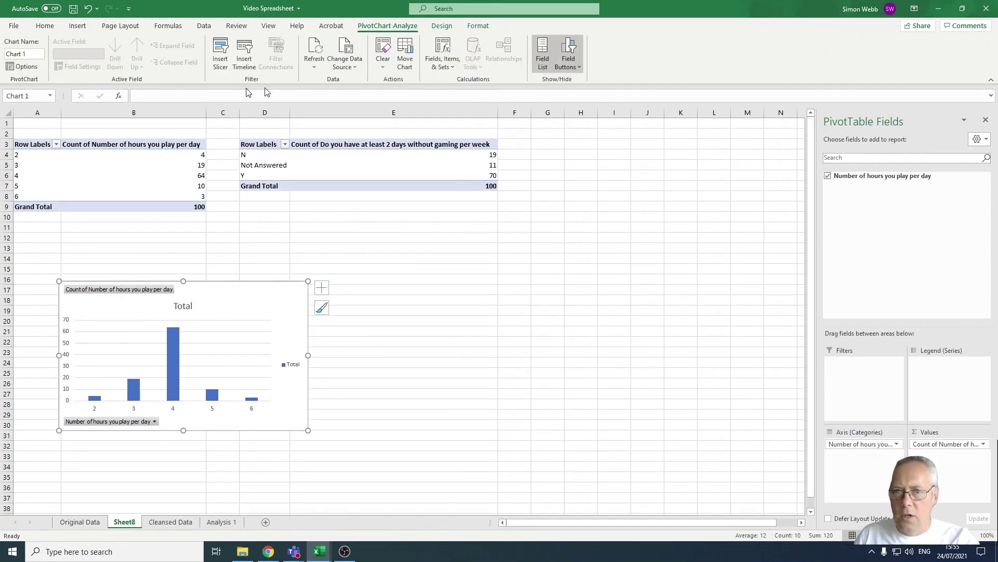
left_click(446, 26)
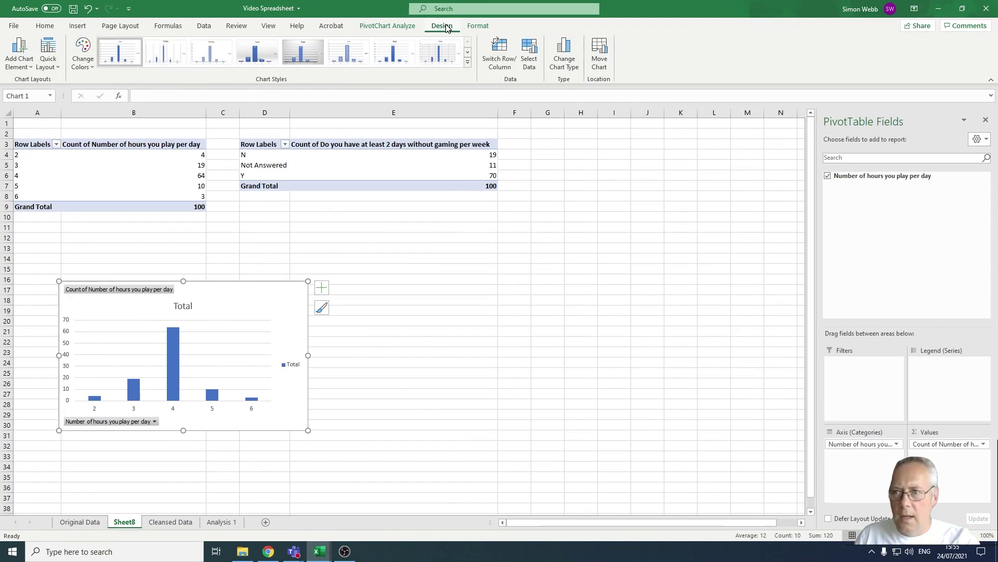
Step: Remove the legend from the pivot chart
left_click(24, 65)
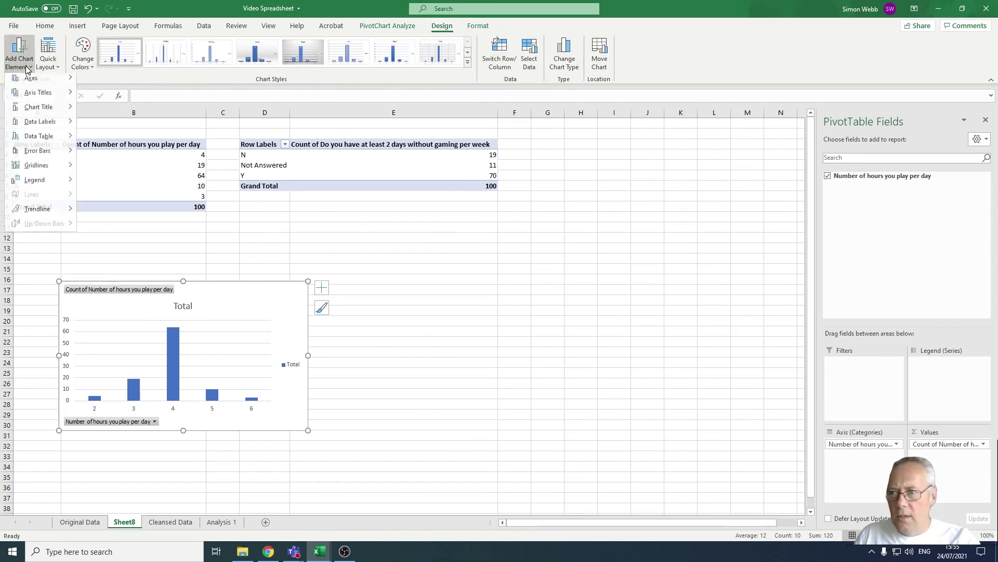
mouse_move(35, 183)
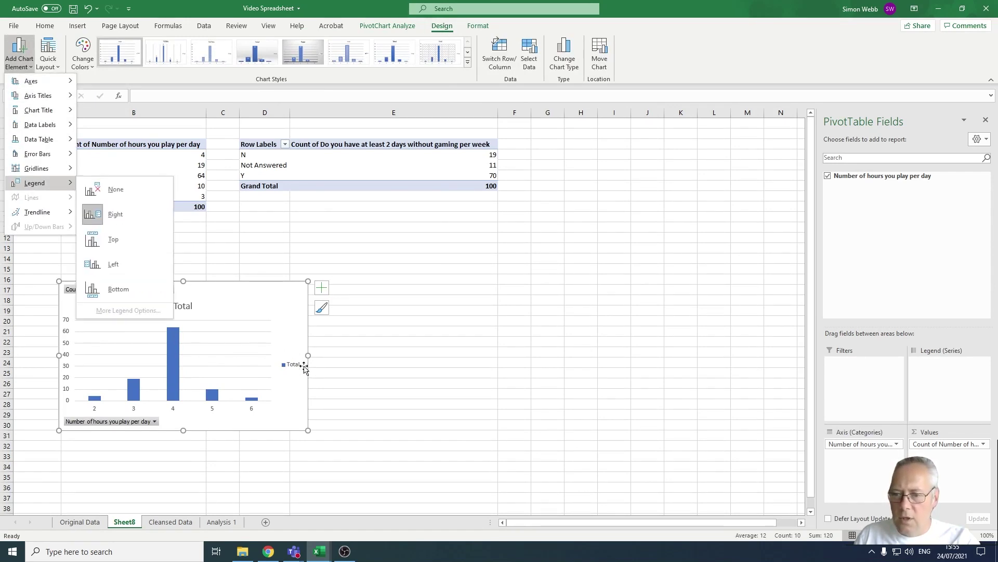
left_click(114, 195)
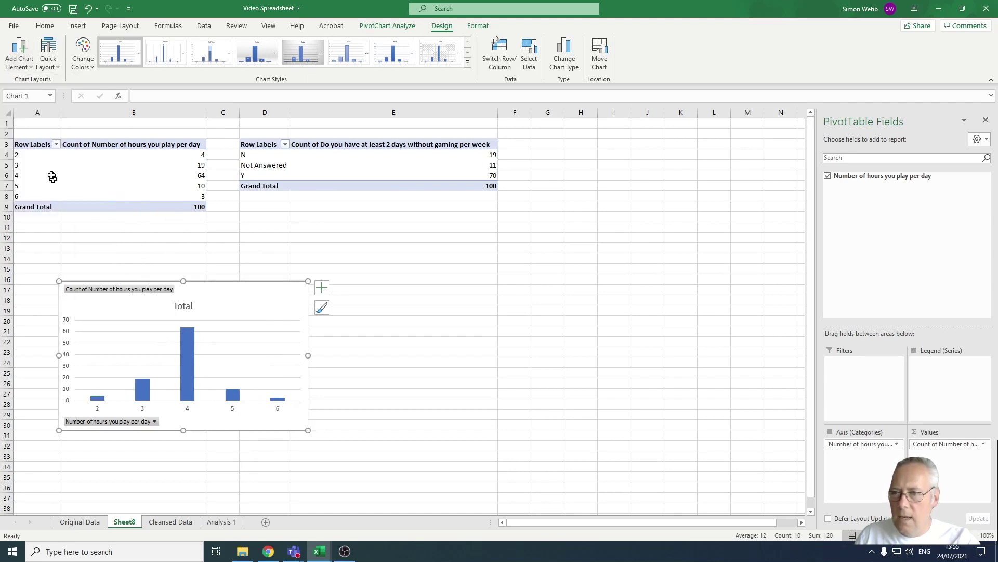
Step: Add a chart title above the chart reading 'Number of Hours Played per Day'
left_click(23, 62)
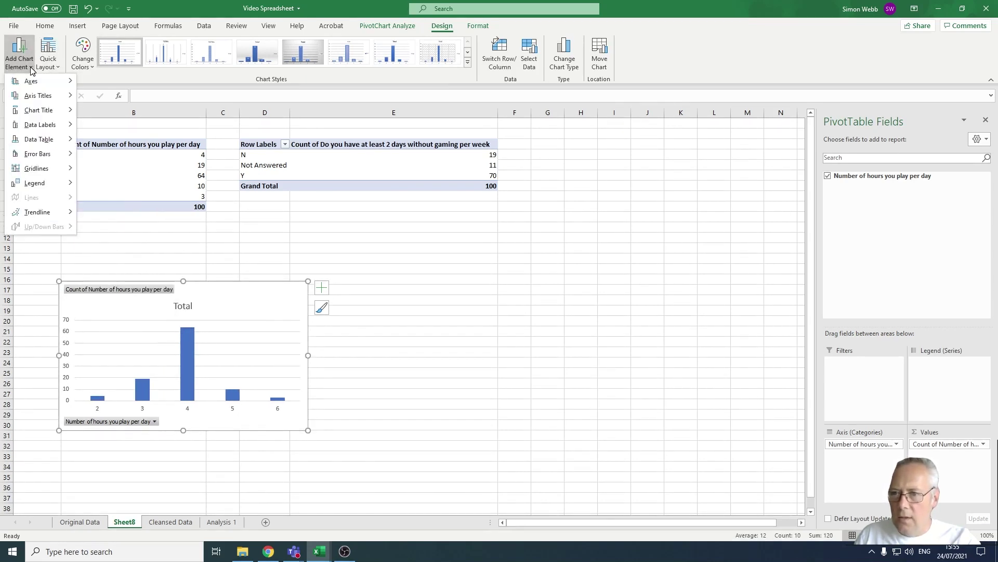
mouse_move(39, 110)
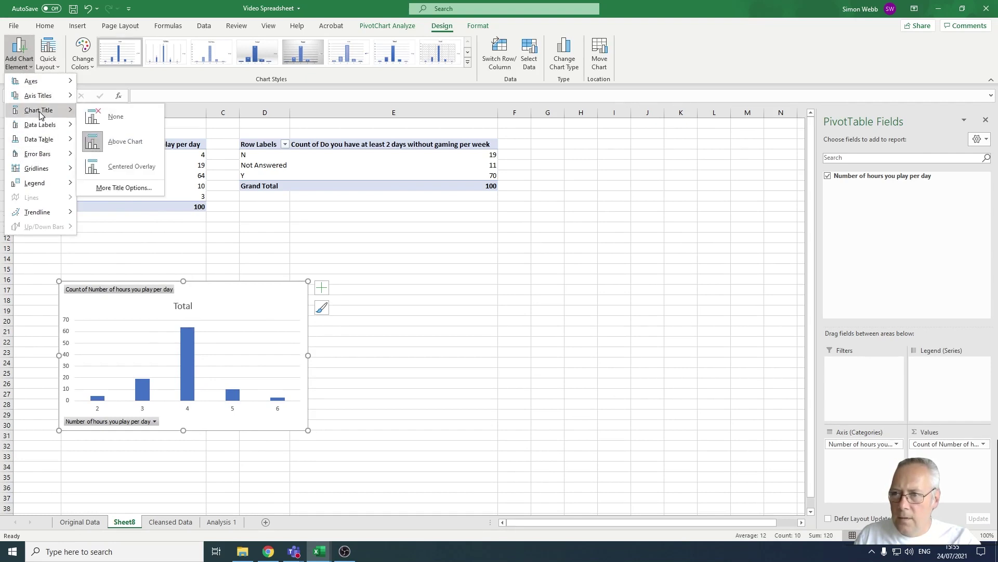
left_click(130, 146)
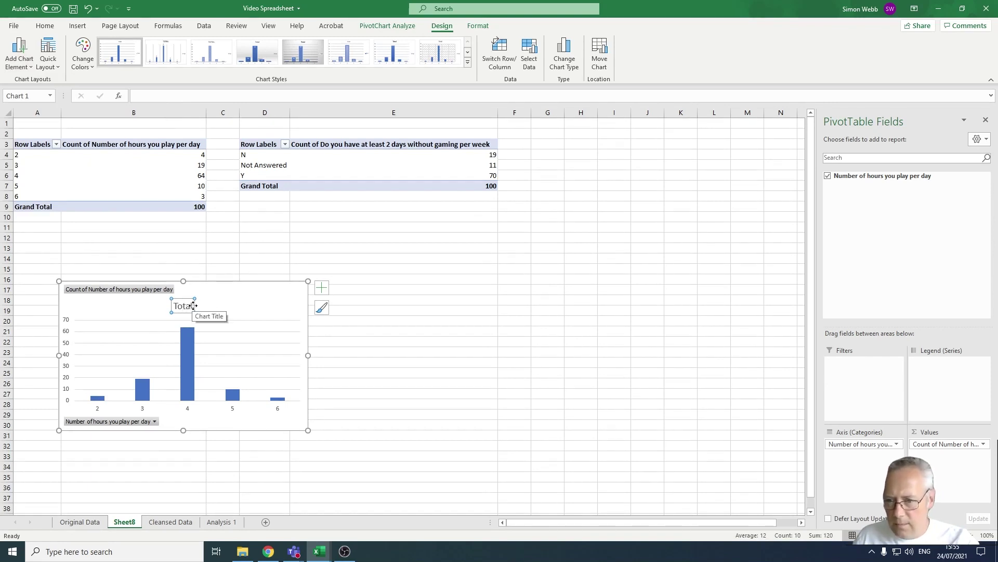
type("Number of Hours Played per Day")
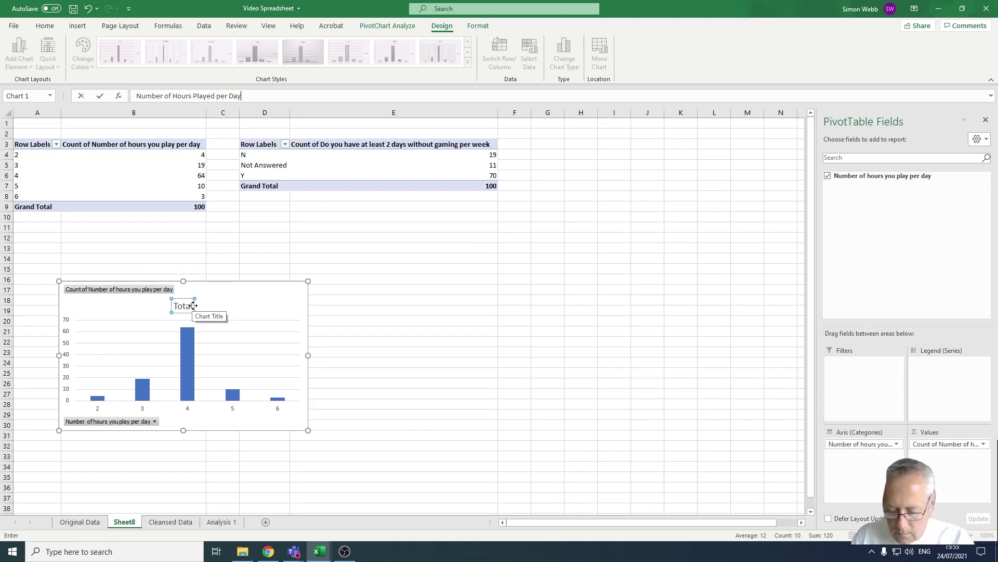
key("Return")
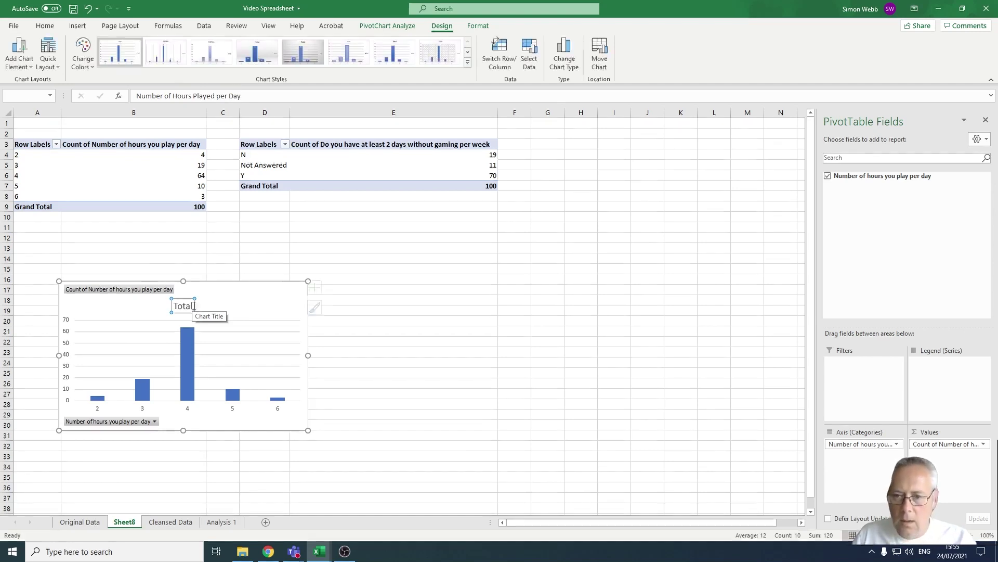
left_click(26, 68)
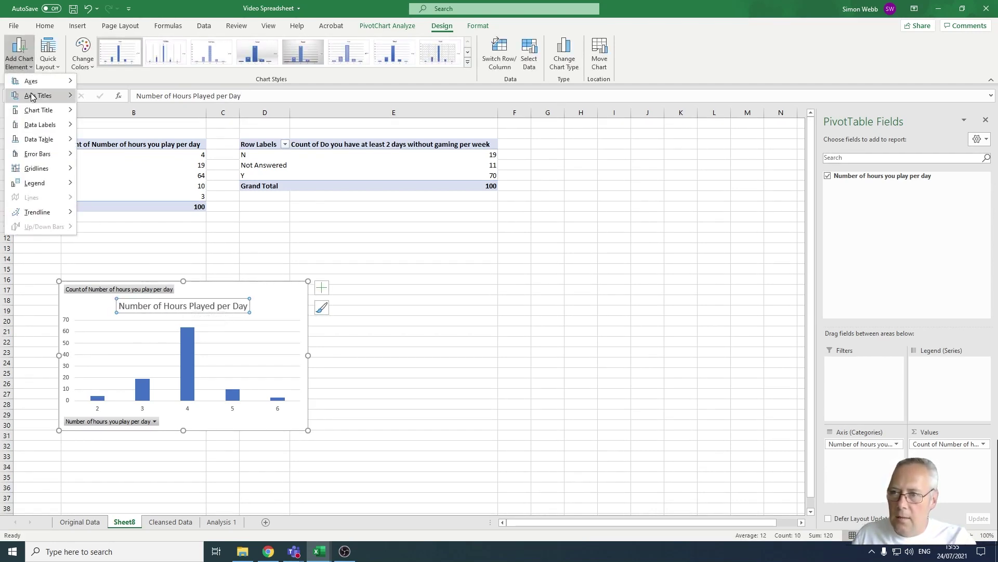
Step: Add the horizontal axis title 'Hours Played'
mouse_move(38, 96)
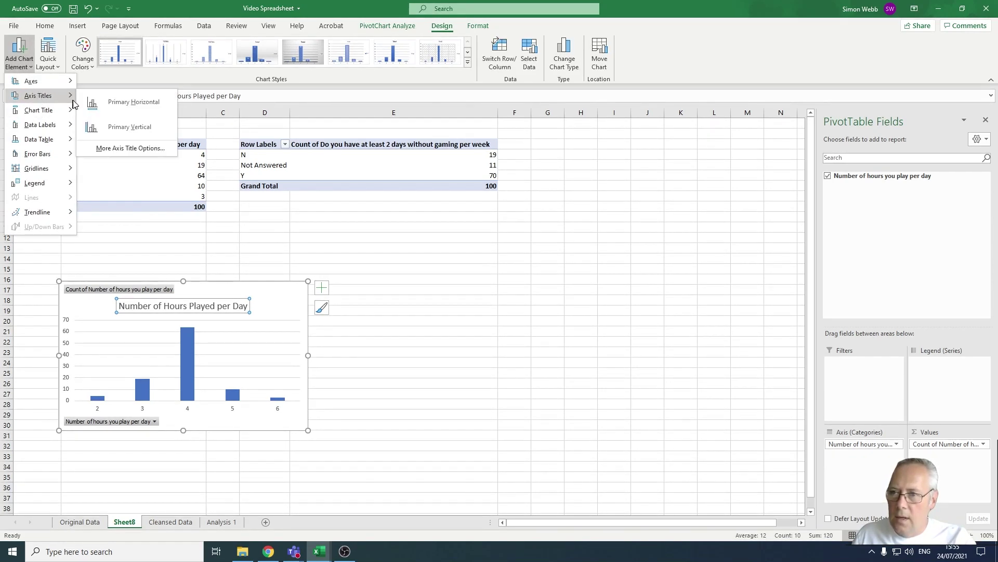
left_click(133, 102)
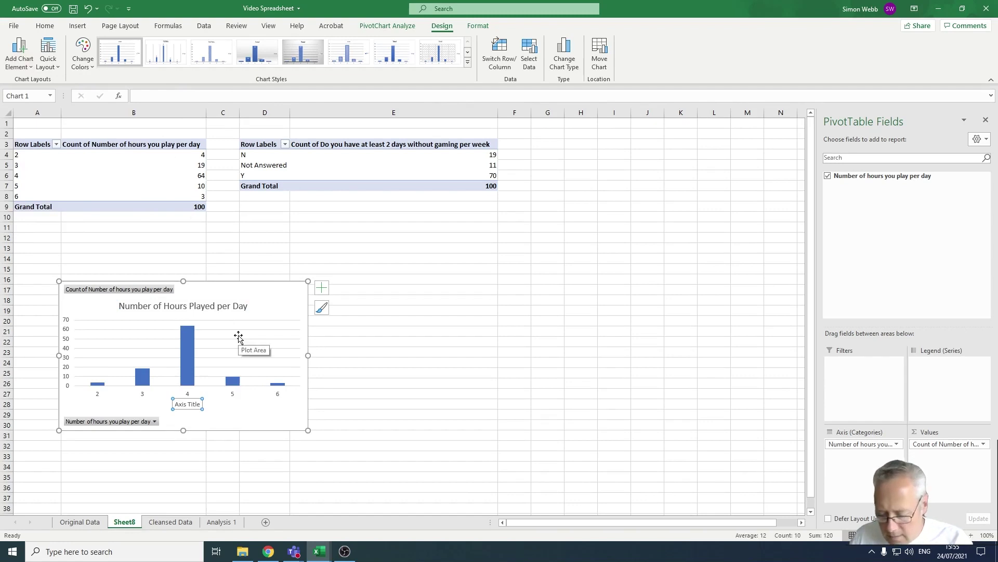
type("Hours Played")
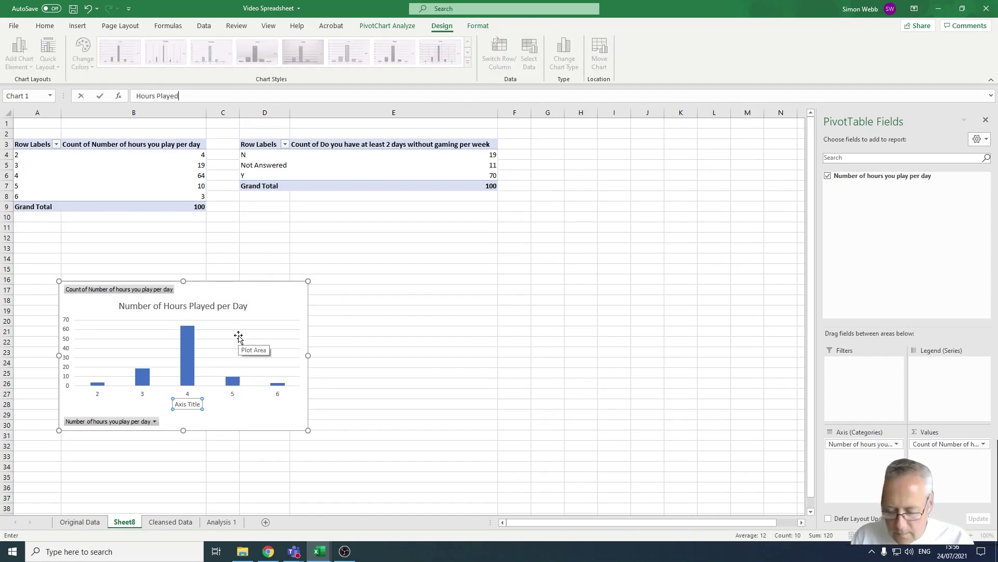
key("Return")
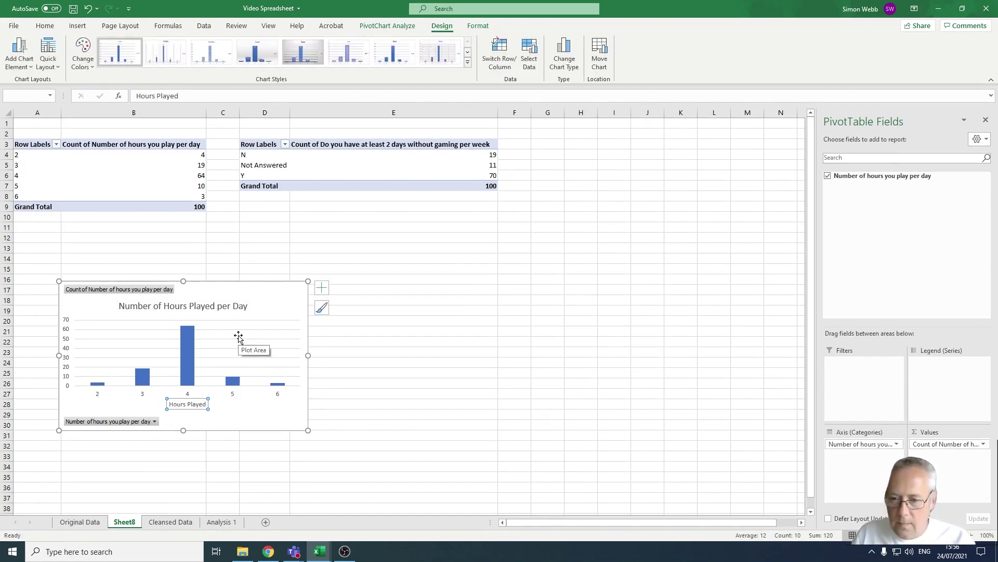
Step: Add the vertical axis title 'Number of People'
left_click(19, 55)
mouse_move(40, 96)
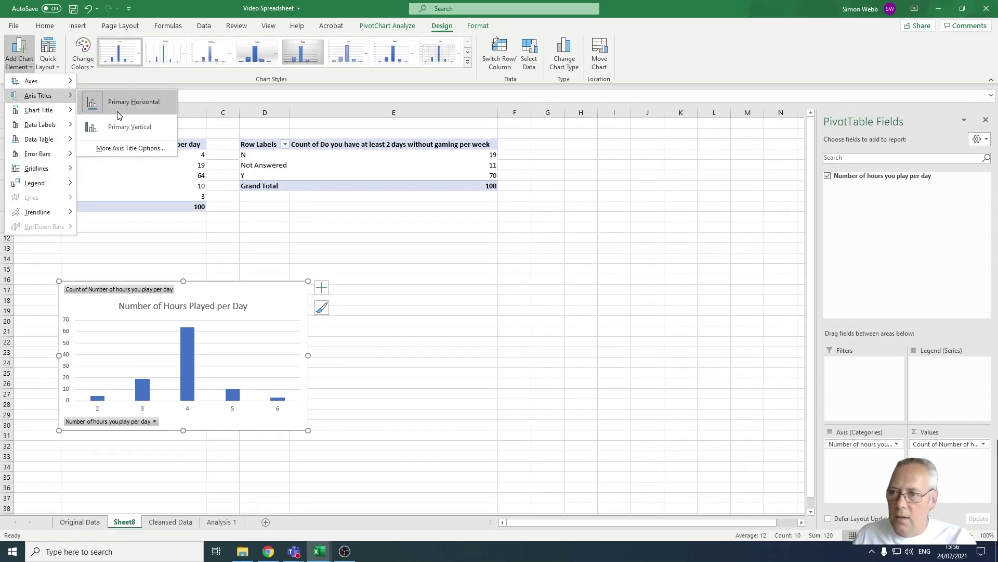
left_click(126, 128)
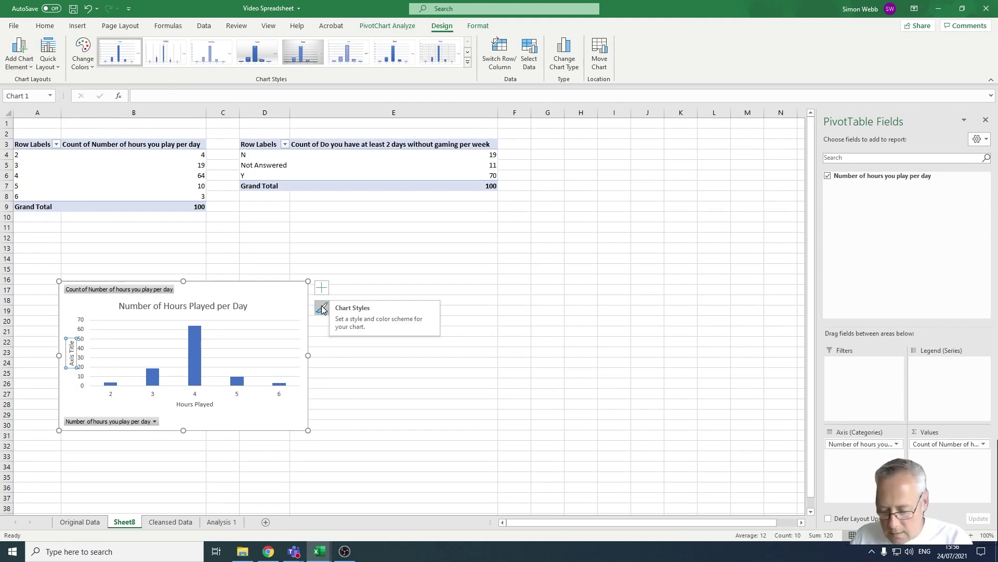
type("C")
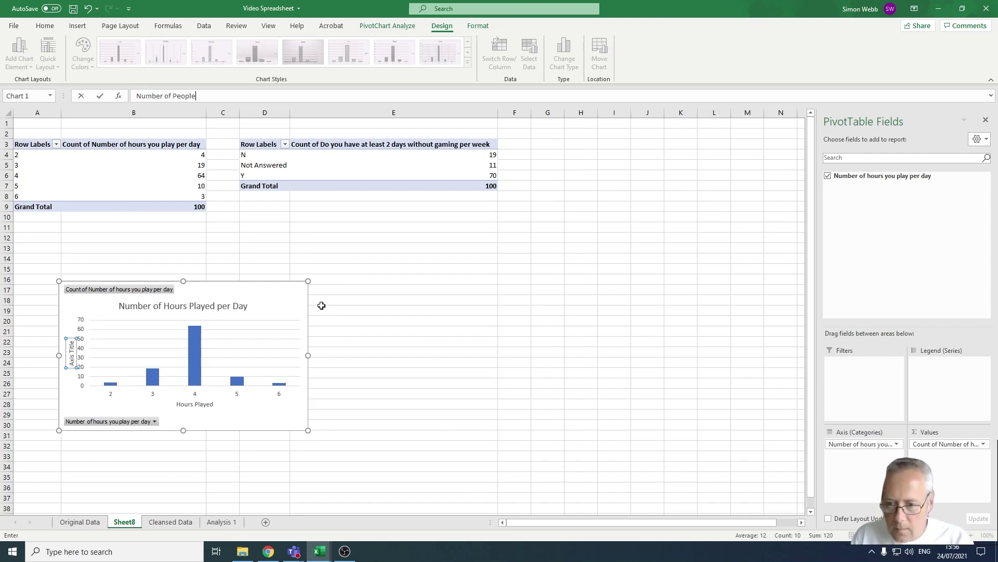
key("Return")
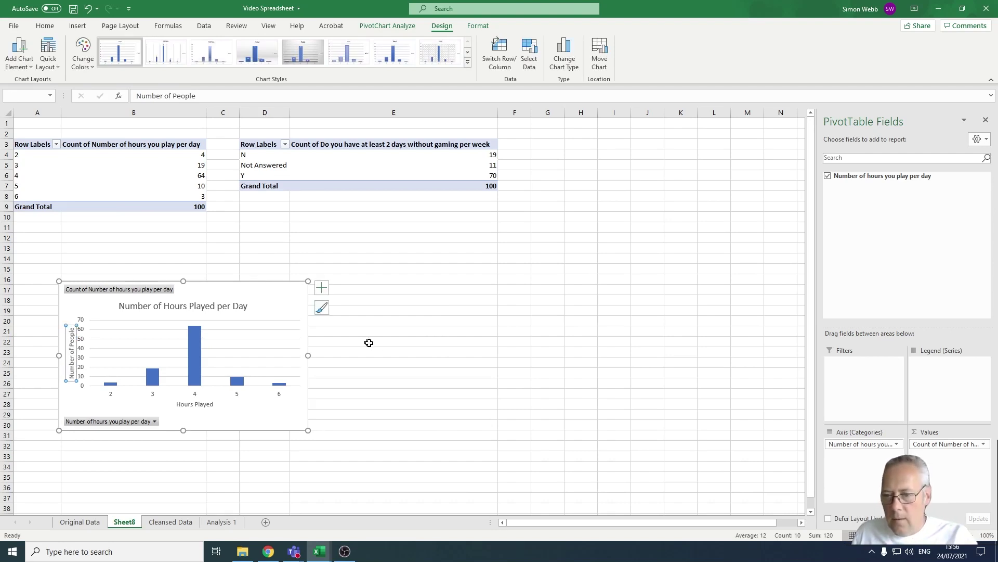
left_click(383, 352)
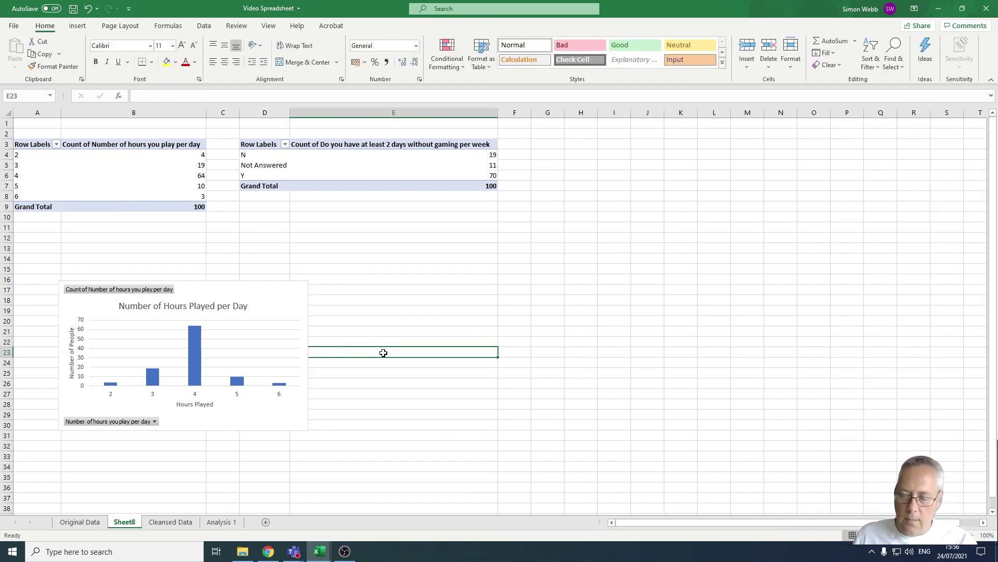